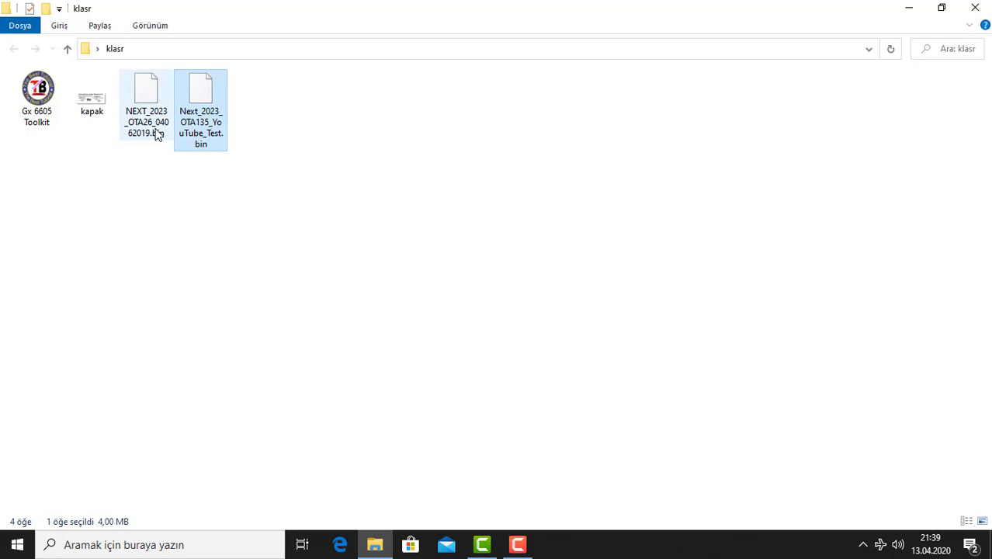
pyautogui.click(157, 134)
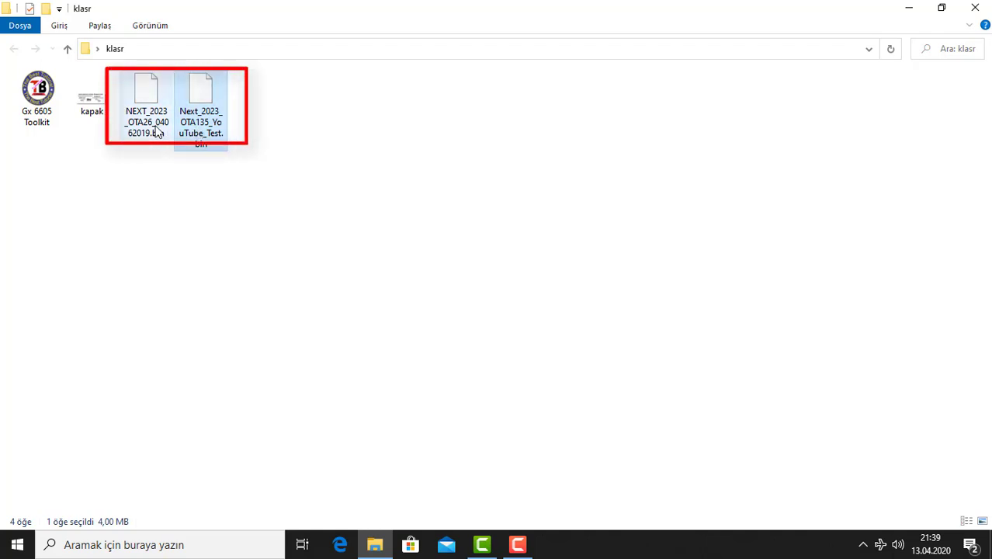
pyautogui.click(202, 120)
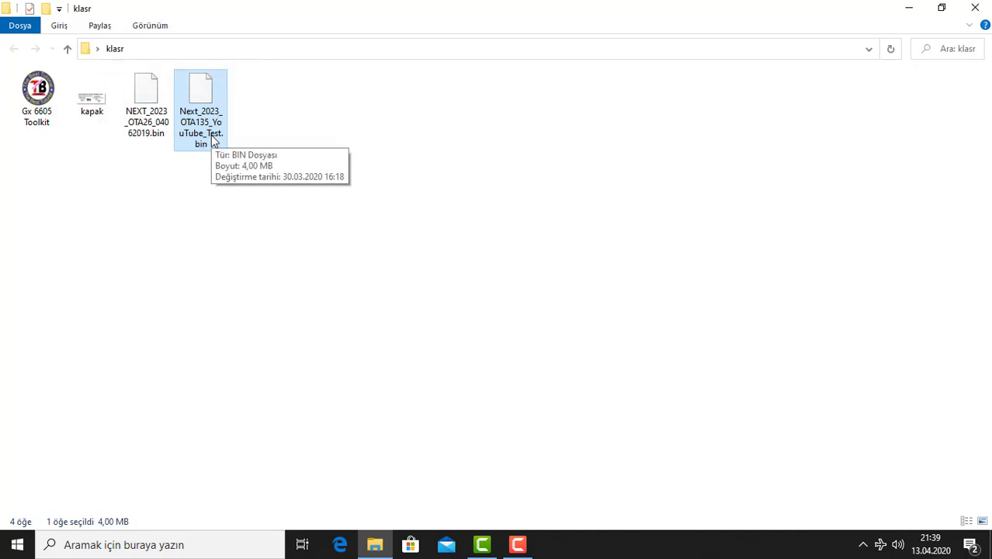
pyautogui.click(156, 135)
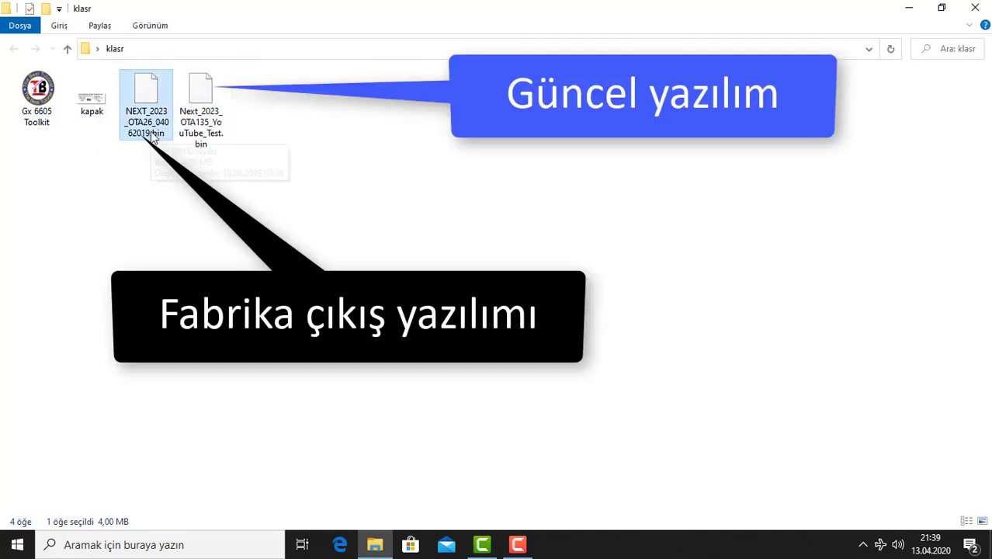
pyautogui.click(211, 133)
pyautogui.click(293, 163)
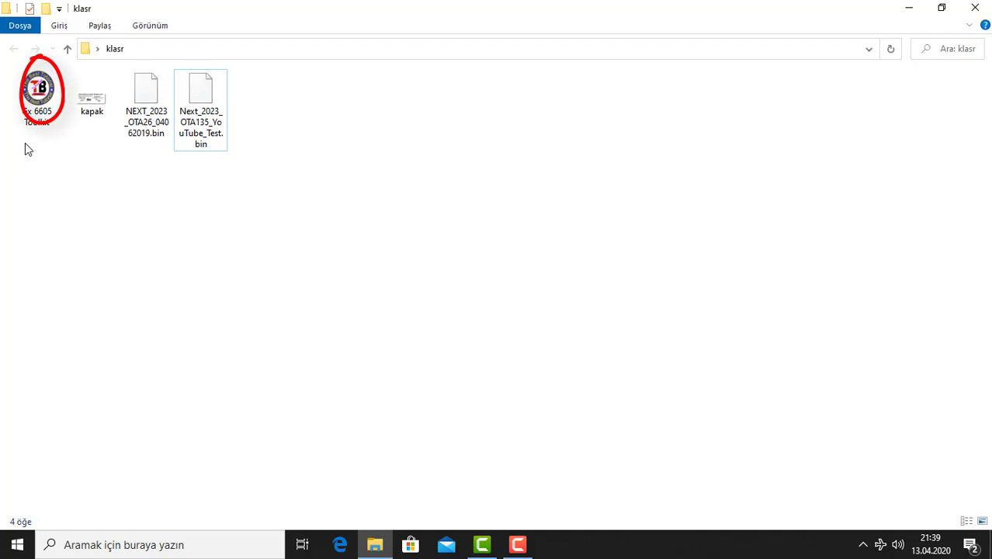
# - Launch the Gx 6605 Toolkit from the klasr folder
pyautogui.click(31, 122)
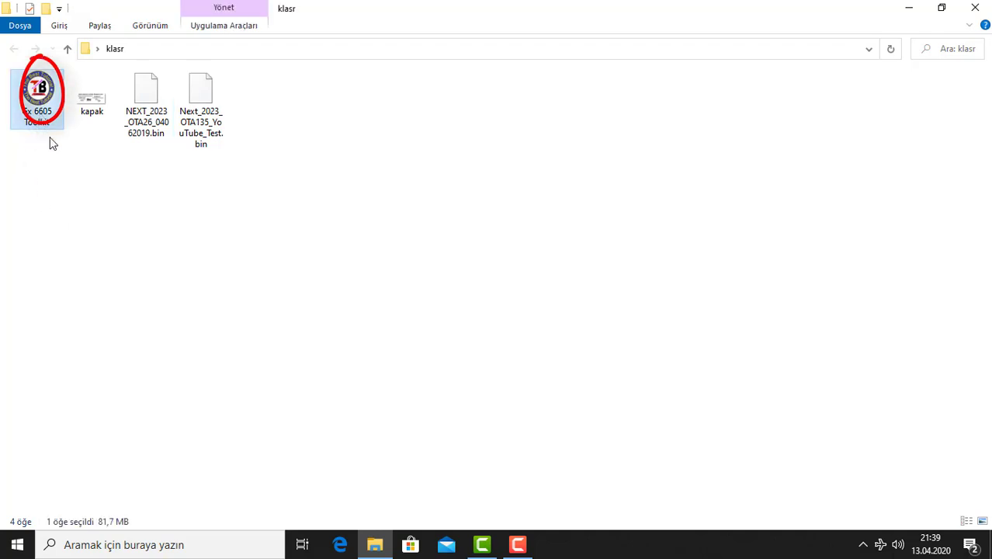
pyautogui.moveTo(34, 130)
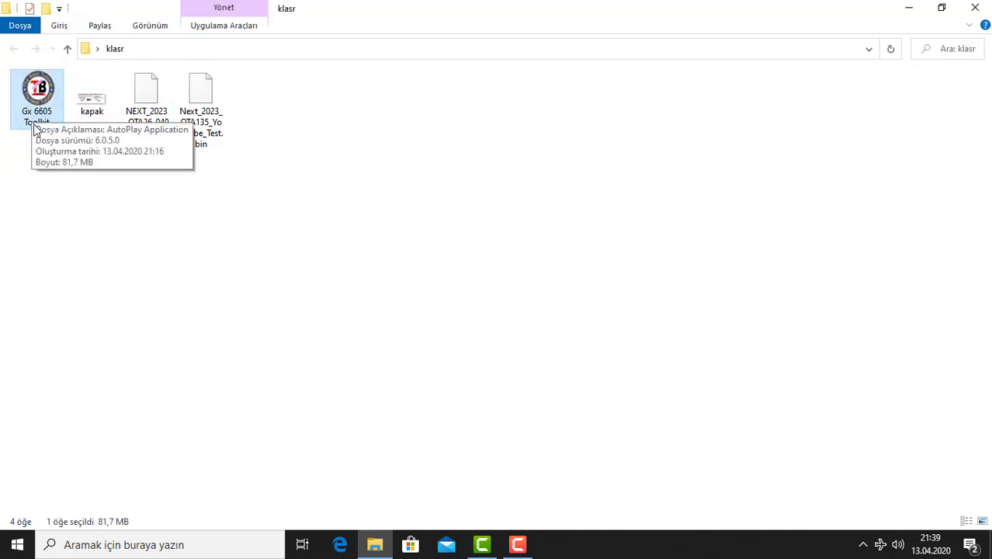
pyautogui.doubleClick(39, 113)
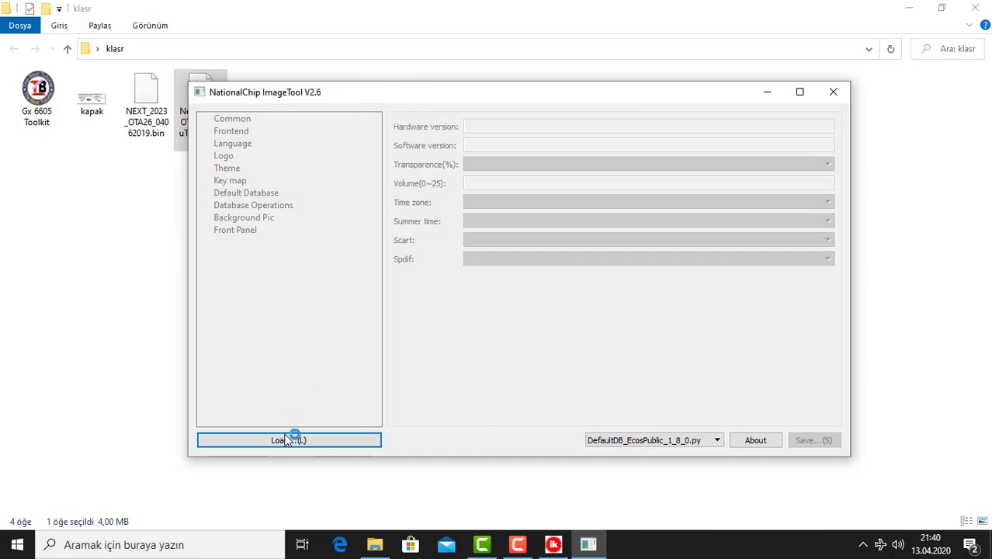
# - Load the firmware image NEXT_2023_OTA26_04062019.bin from the klasr folder into NationalChip ImageTool
pyautogui.click(286, 440)
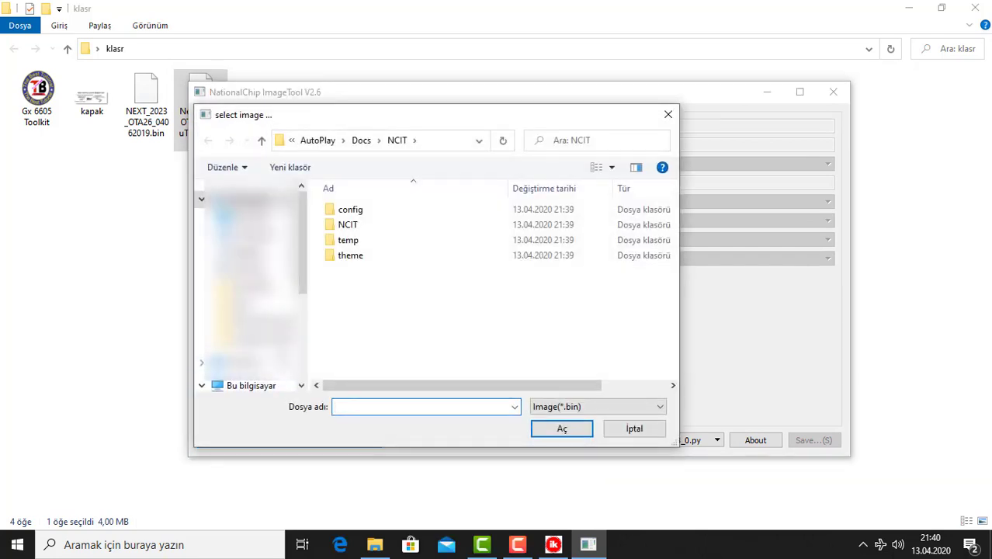
pyautogui.click(247, 303)
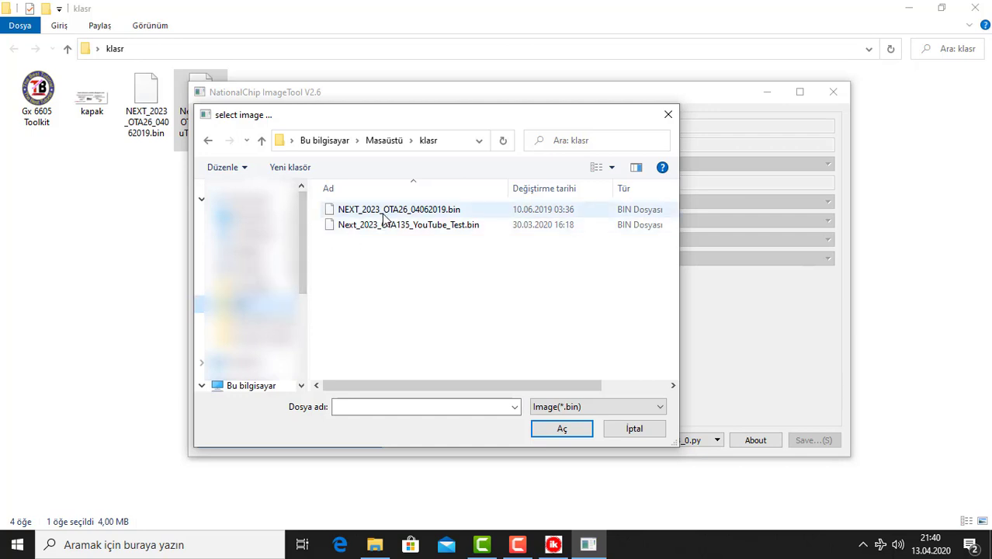
pyautogui.click(384, 215)
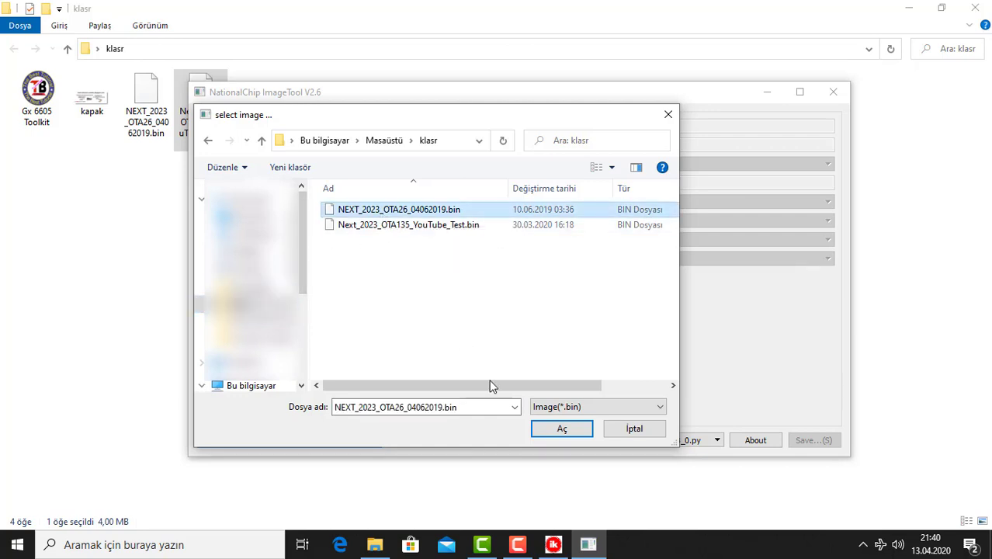
pyautogui.click(556, 431)
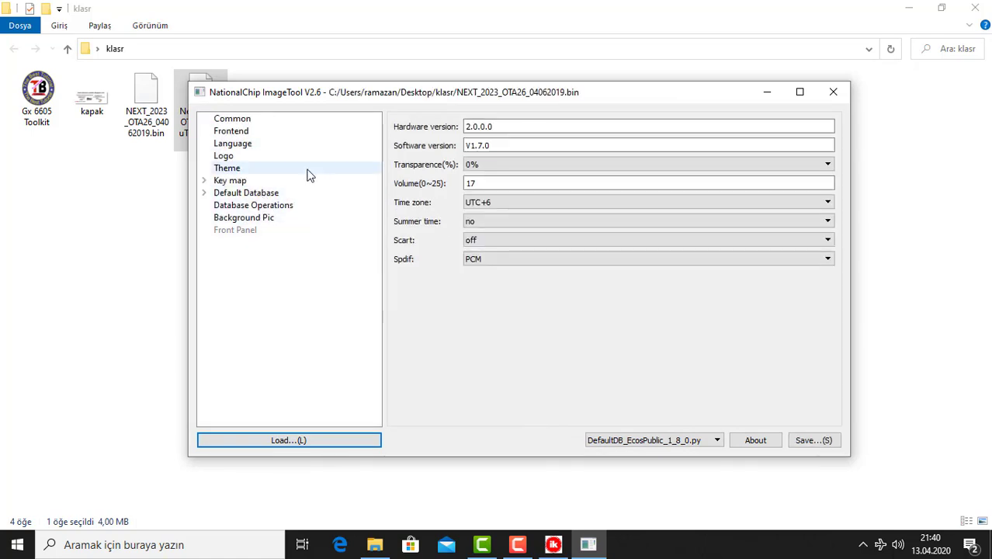
# - Replace the firmware's Loader Logo with the kapak picture from the klasr folder
pyautogui.click(241, 150)
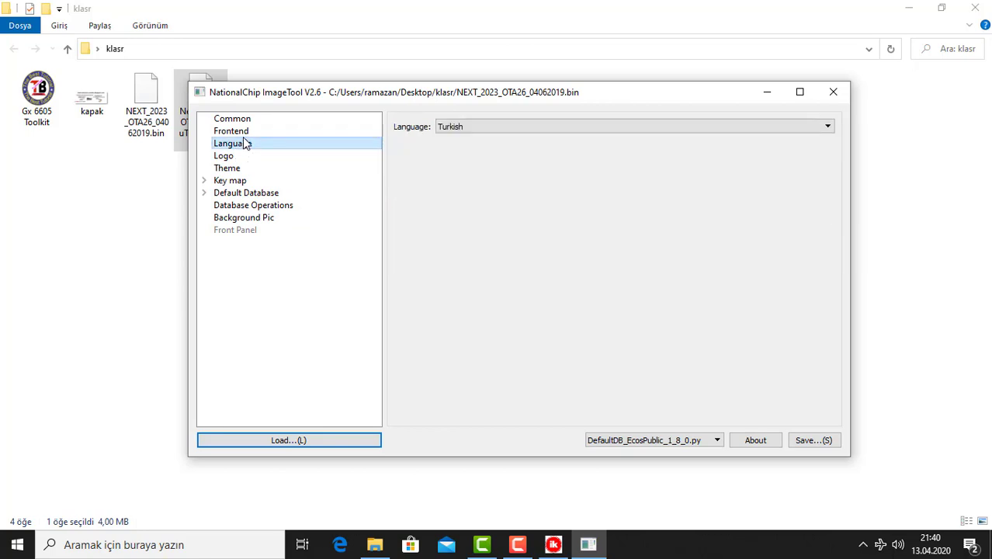
pyautogui.click(230, 156)
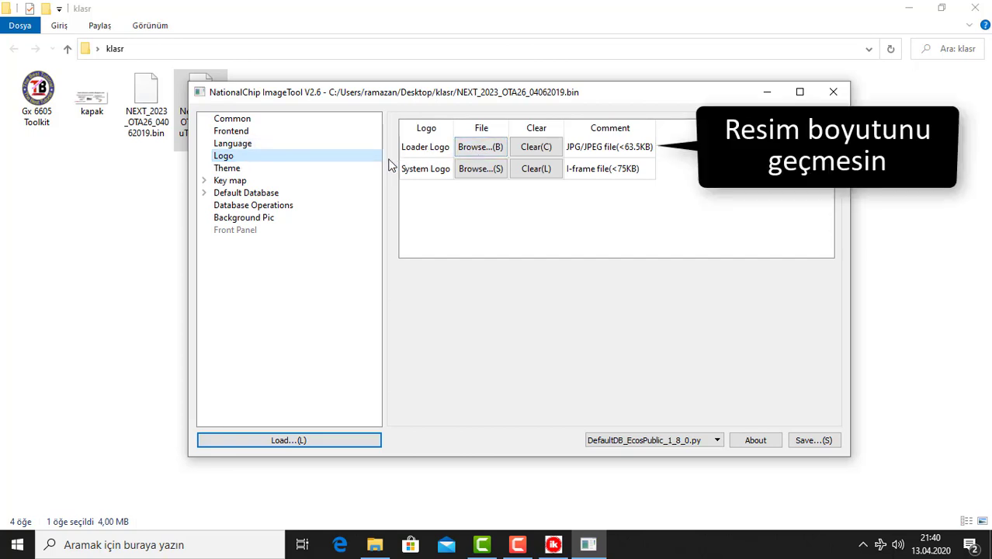
pyautogui.click(482, 147)
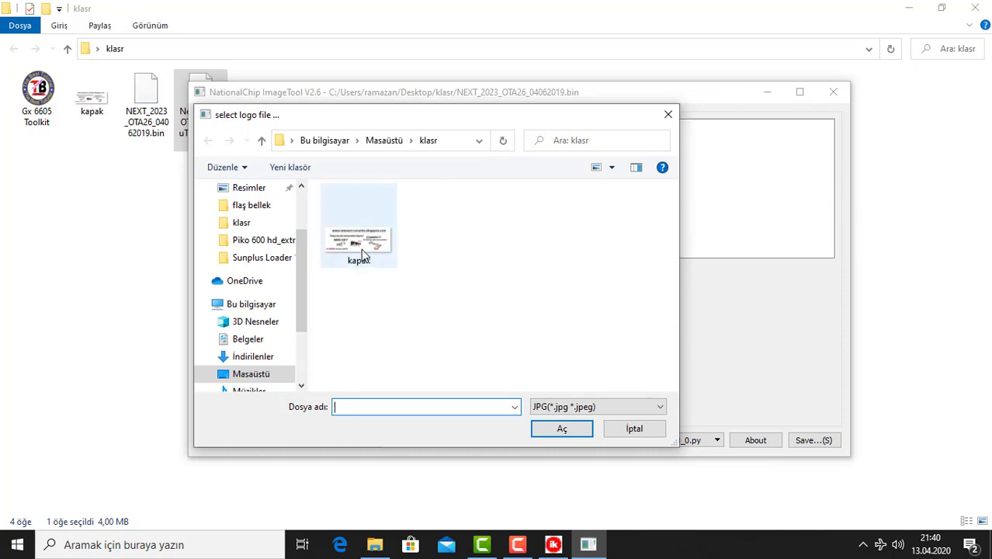
pyautogui.click(361, 249)
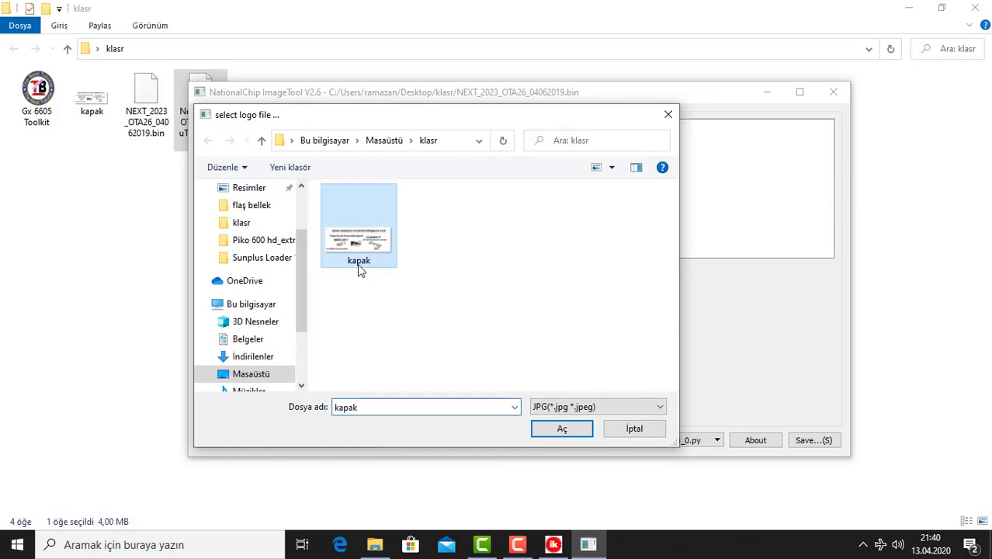
pyautogui.click(560, 429)
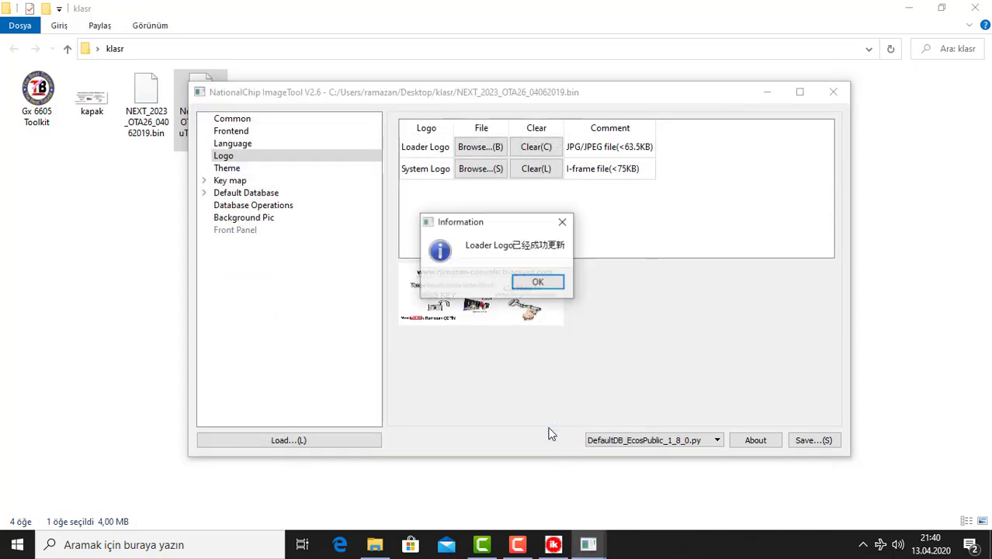
pyautogui.click(533, 282)
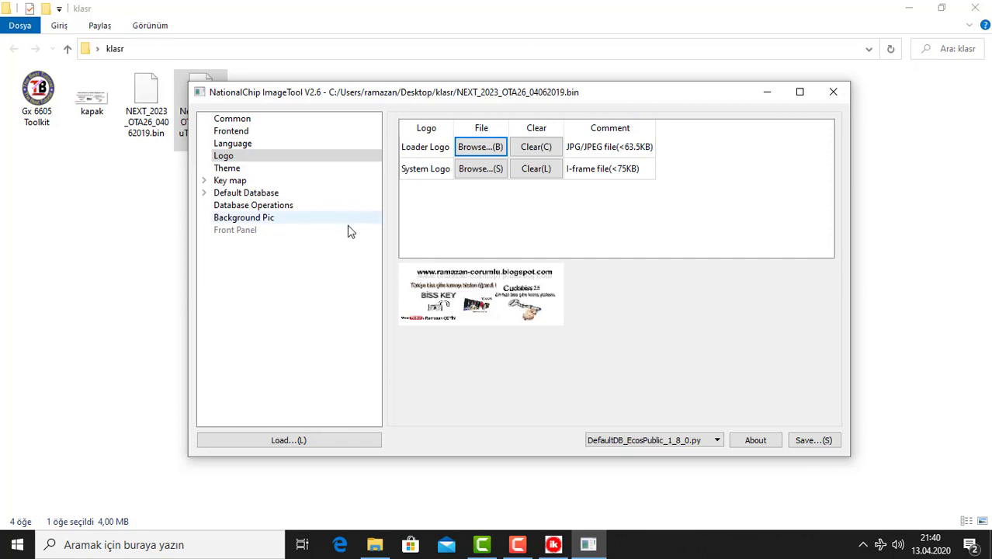
# - Save the modified firmware image in the klasr folder under the name yeni
pyautogui.click(805, 442)
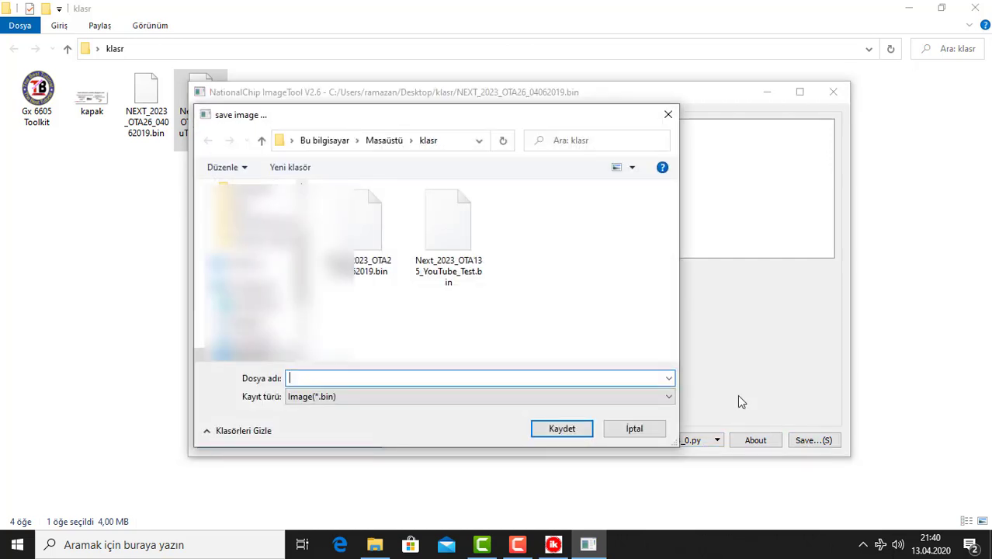
pyautogui.moveTo(435, 125); pyautogui.dragTo(496, 122)
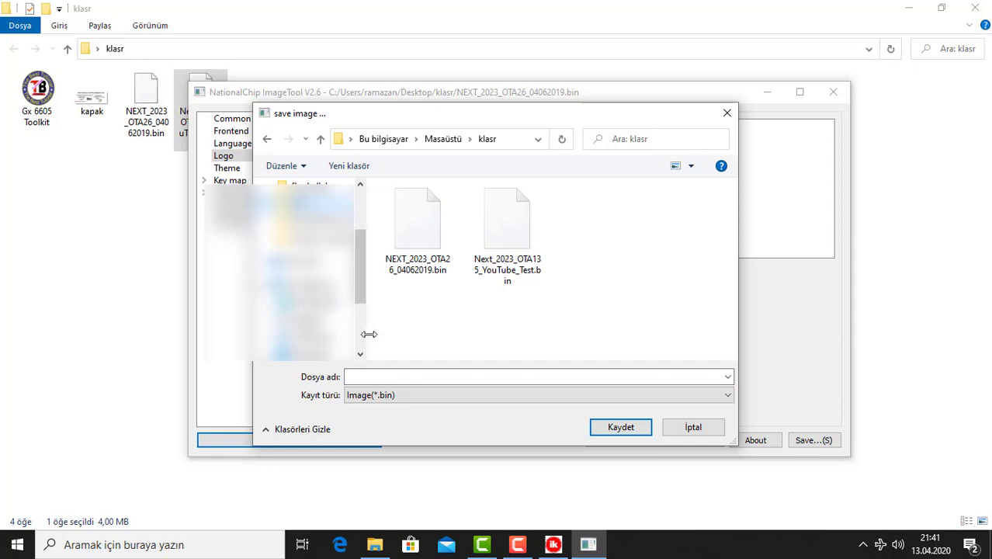
pyautogui.click(380, 377)
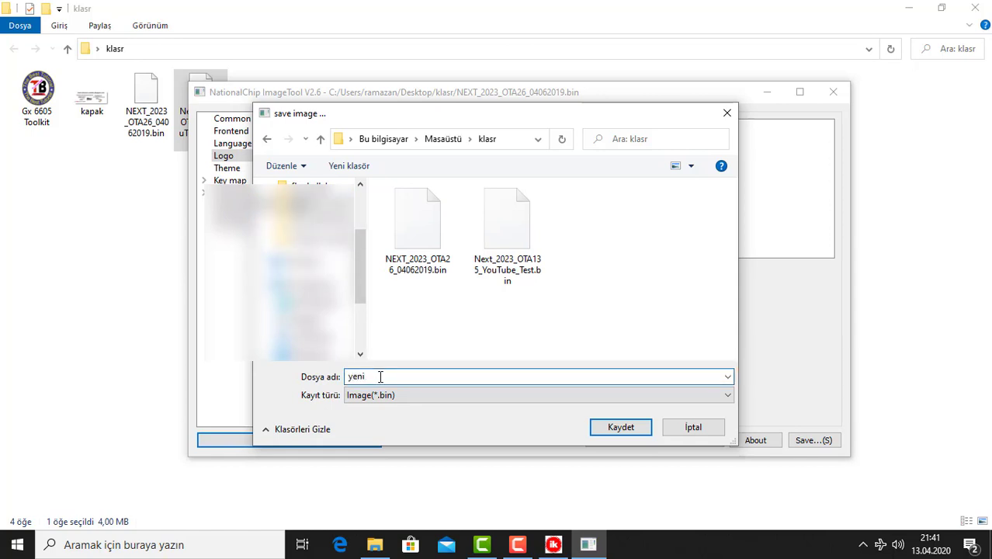
pyautogui.click(608, 427)
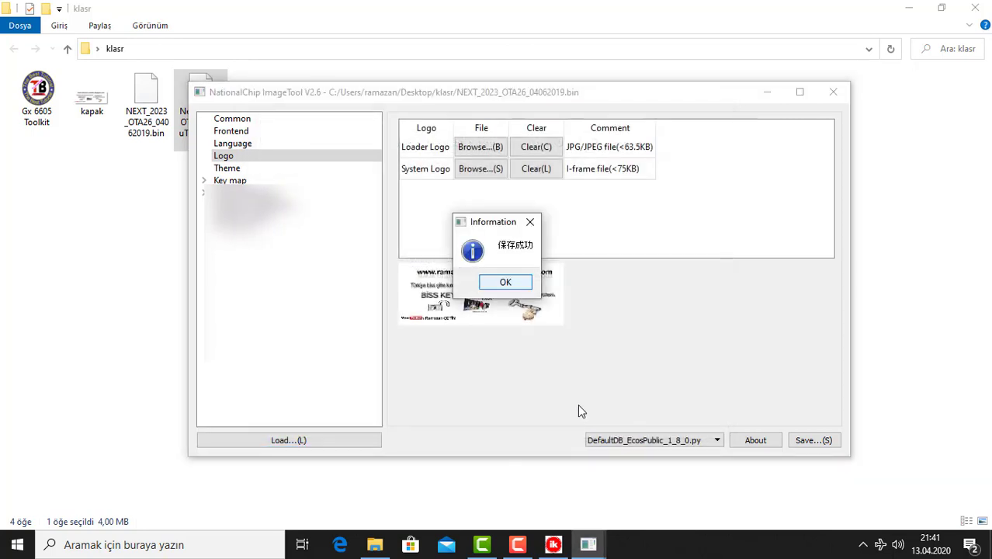
pyautogui.click(505, 283)
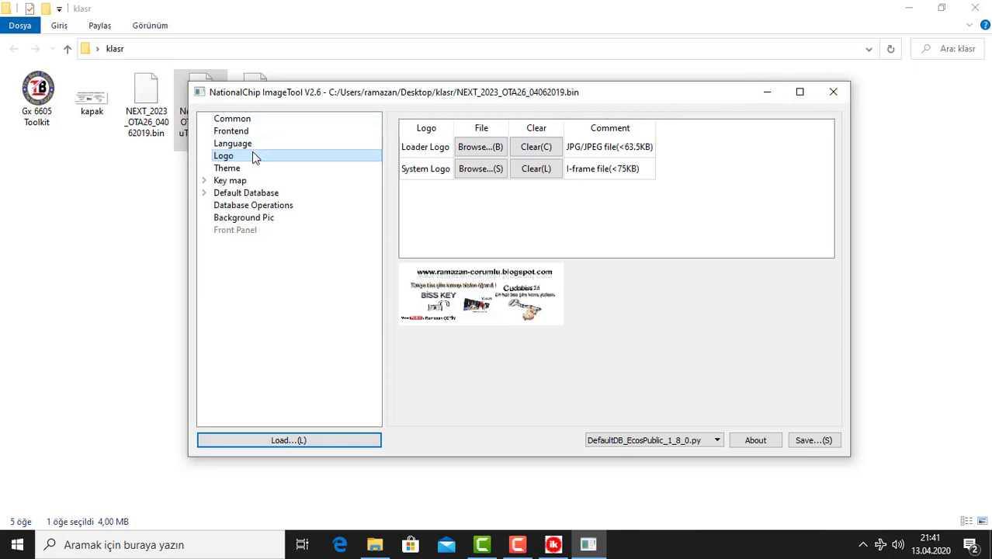
# - Review the firmware's Frontend and Key map settings and close NationalChip ImageTool
pyautogui.click(231, 132)
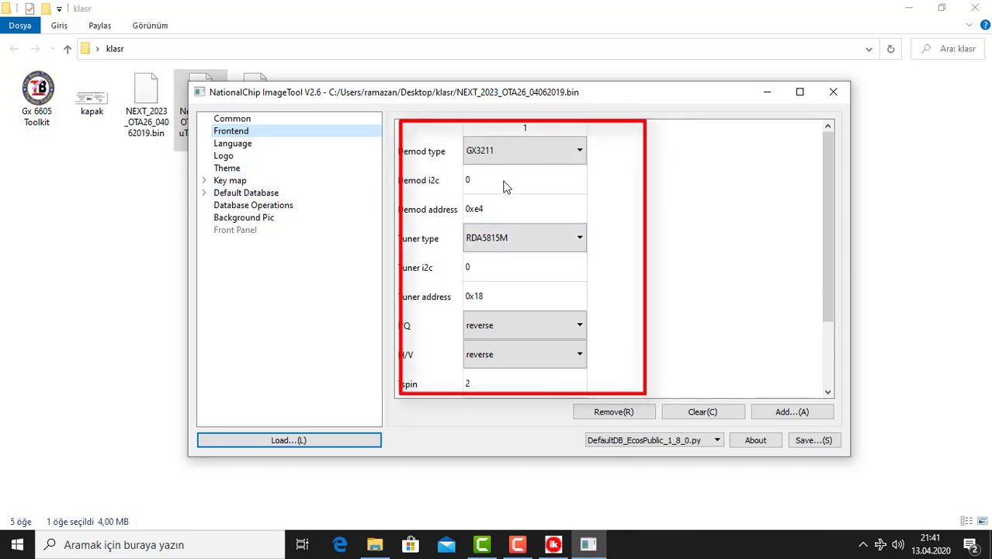
pyautogui.click(221, 183)
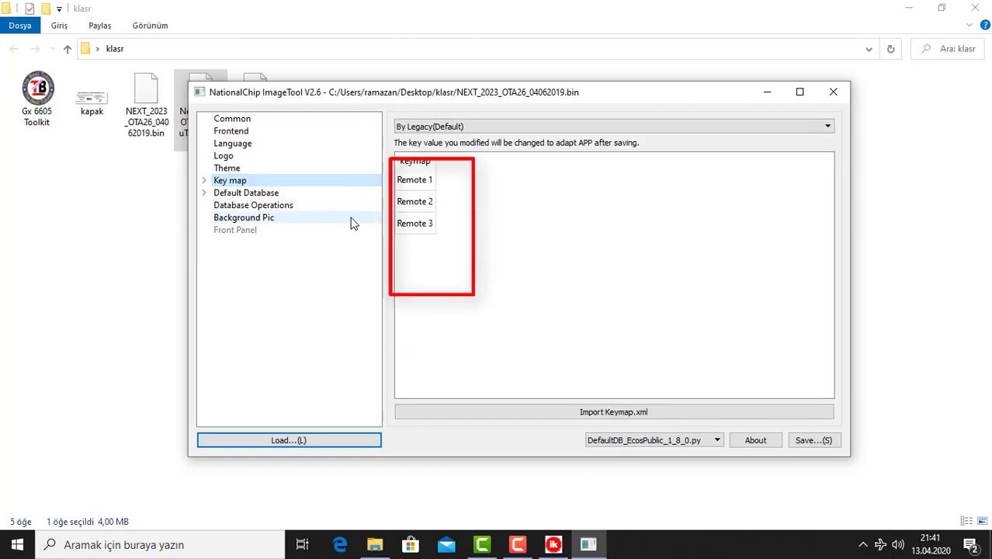
pyautogui.click(830, 93)
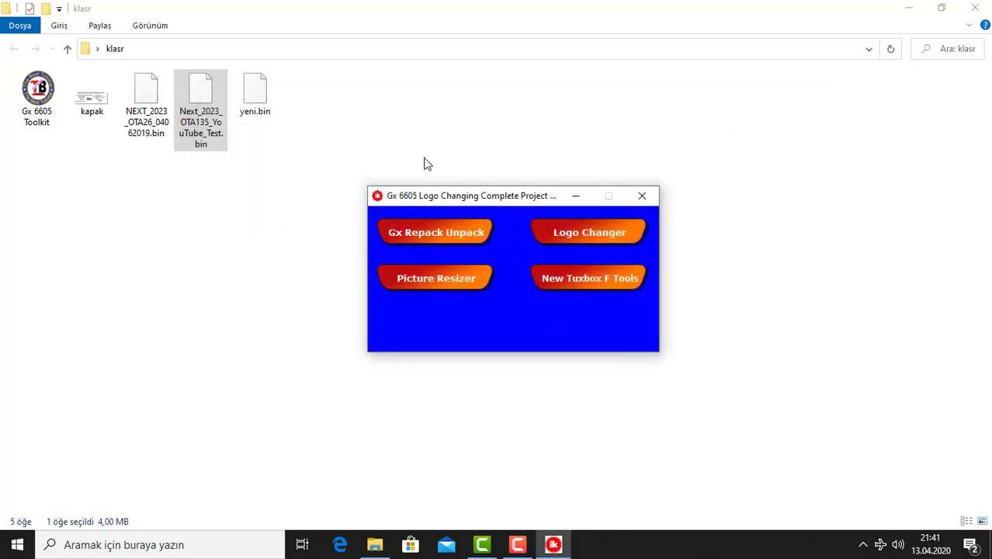
# - Switch to the toolkit's Gx Repack Unpack tool and unpack NEXT_2023_OTA26_04062019.bin from the desktop's klasr folder
pyautogui.click(262, 108)
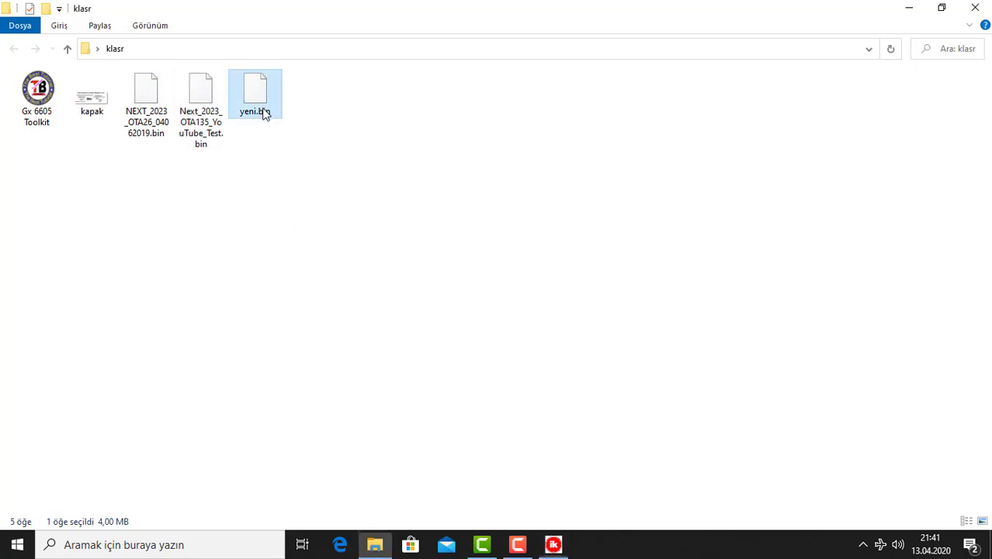
pyautogui.click(551, 539)
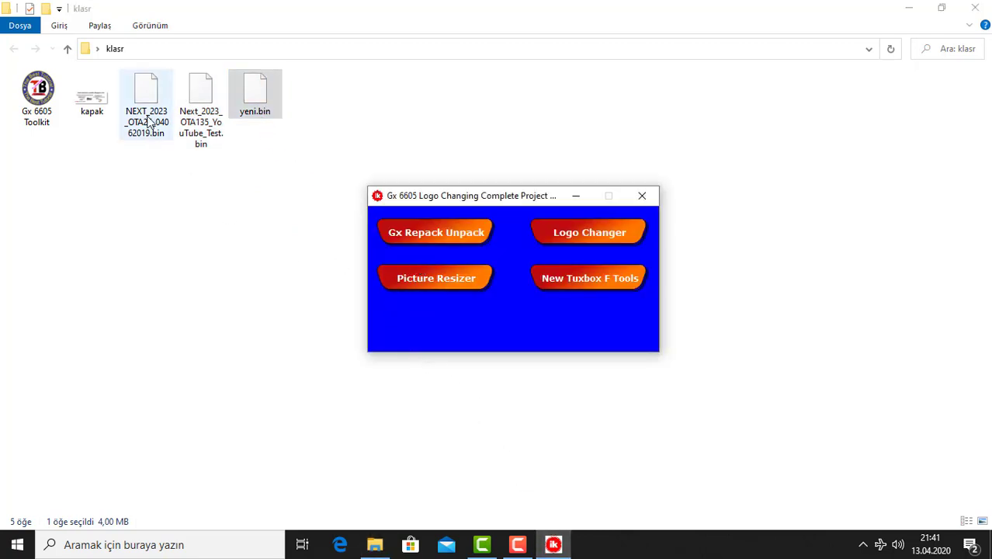
pyautogui.click(439, 232)
pyautogui.click(267, 160)
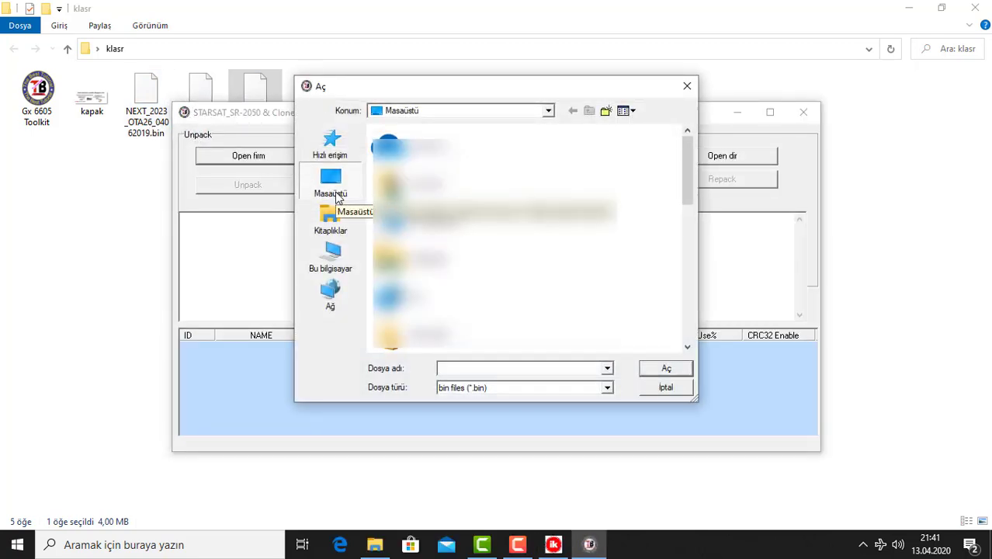
pyautogui.click(336, 199)
pyautogui.scroll(-3, 434, 233)
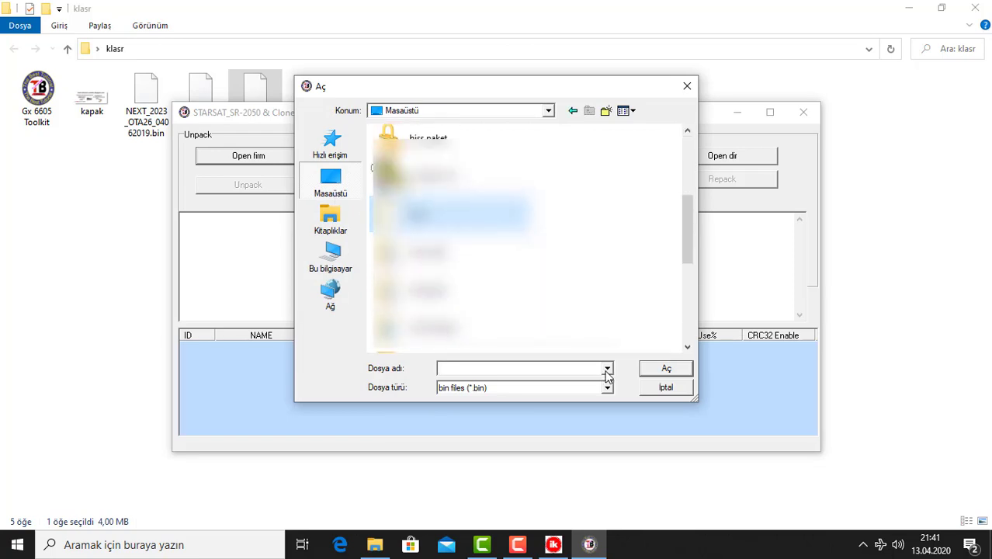
pyautogui.click(662, 369)
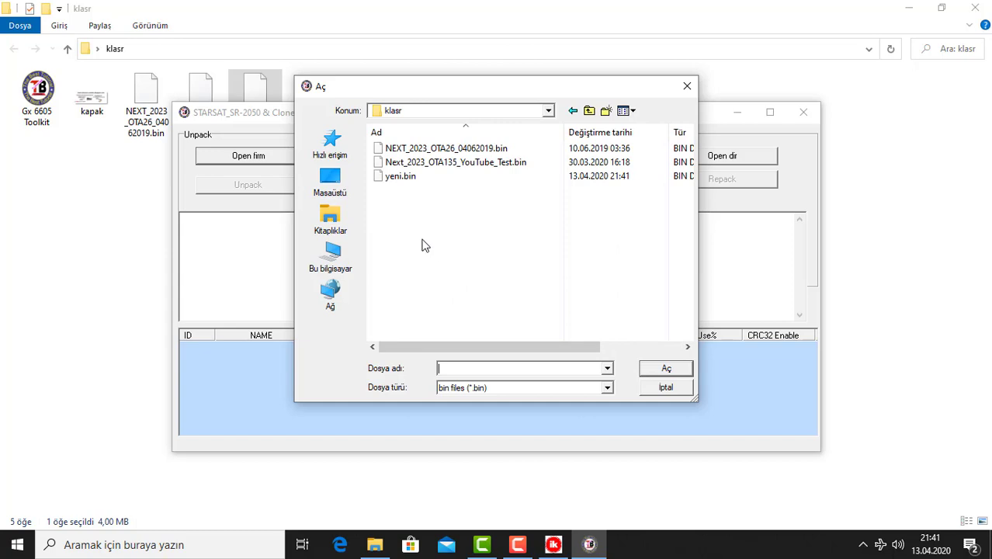
pyautogui.click(456, 151)
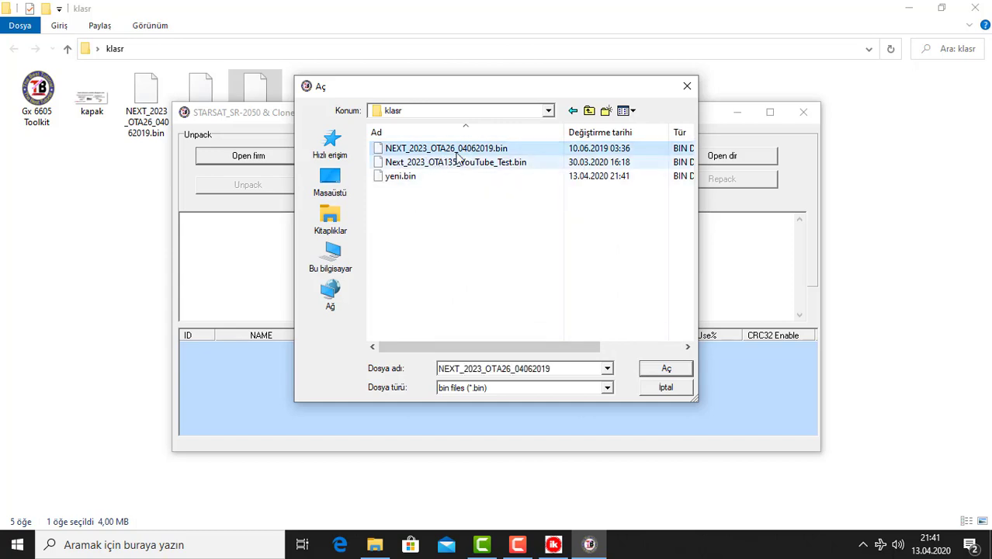
pyautogui.click(661, 368)
pyautogui.click(263, 187)
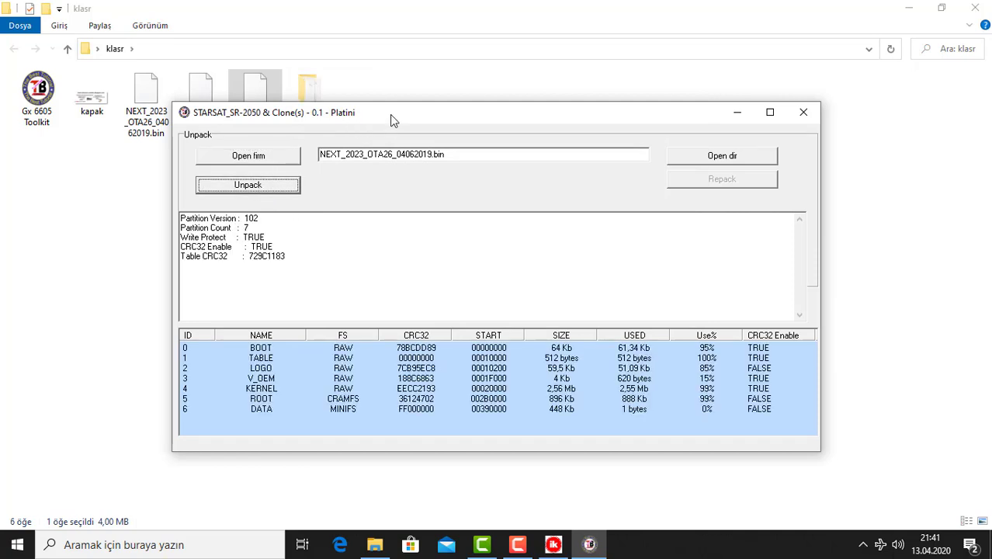
# - Load yeni.bin from the klasr folder into the unpack tool and unpack it
pyautogui.moveTo(391, 114); pyautogui.dragTo(408, 167)
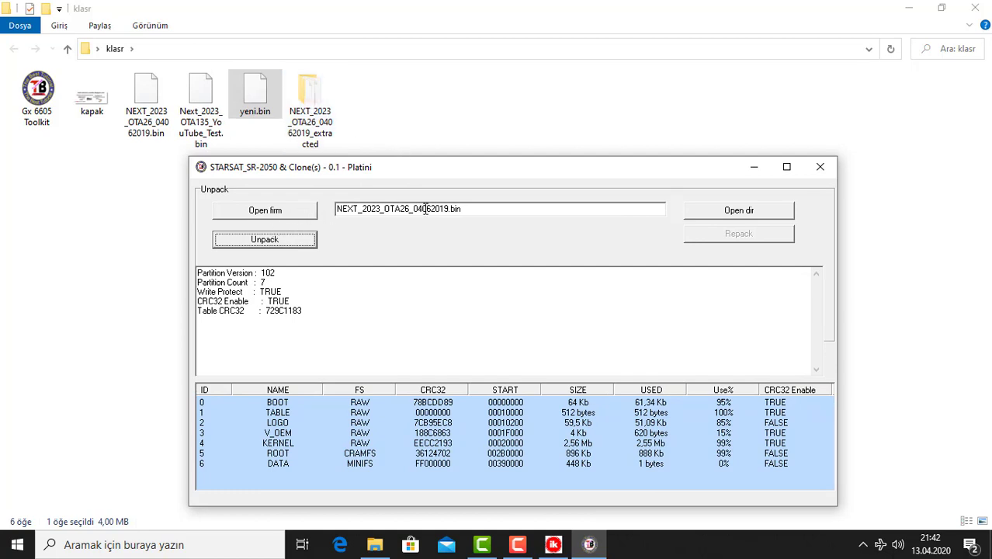
pyautogui.click(289, 214)
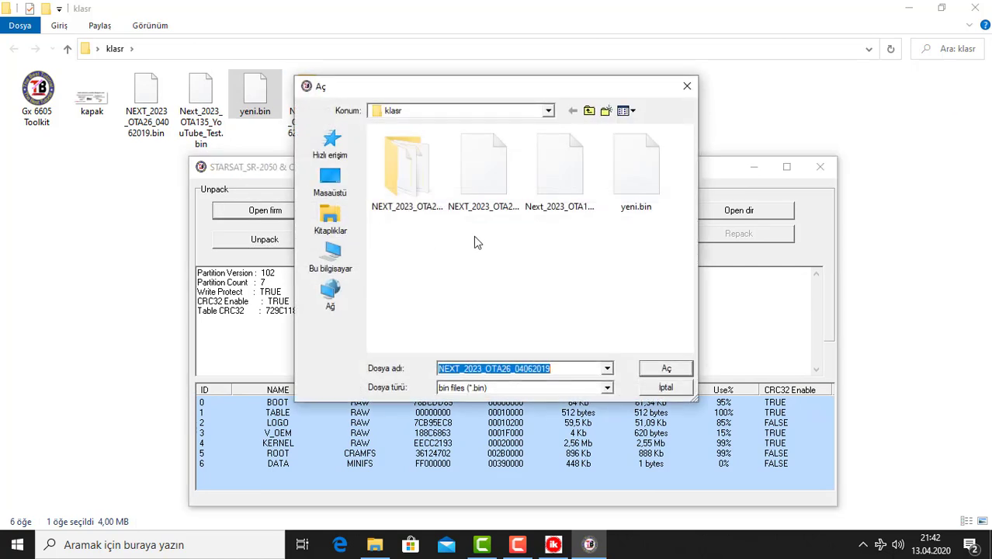
pyautogui.click(635, 194)
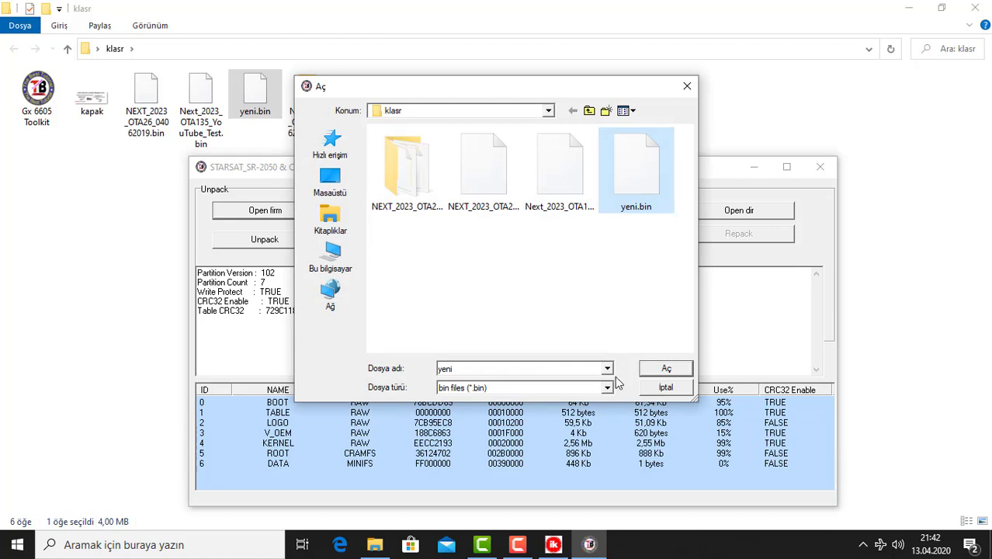
pyautogui.click(665, 369)
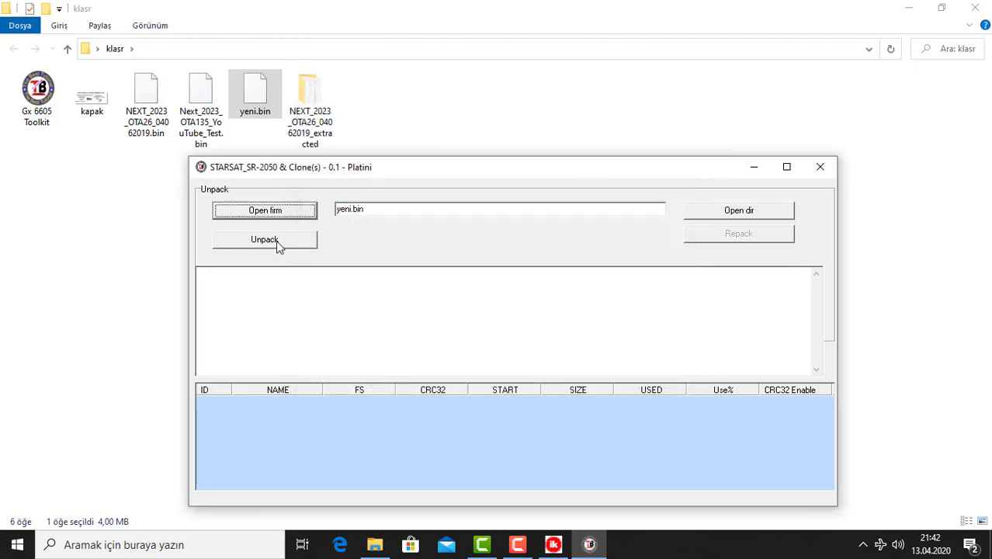
pyautogui.click(276, 241)
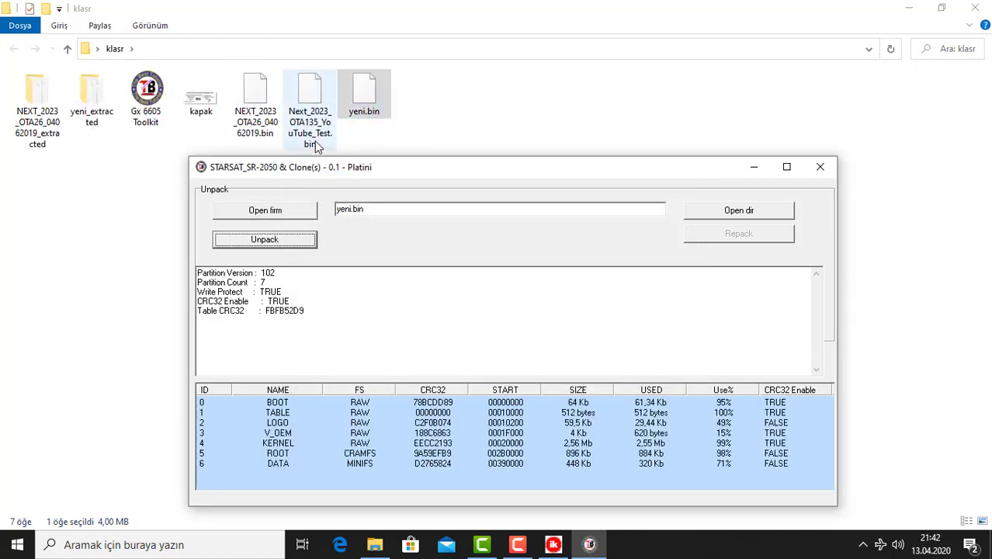
# - Rename LOGO.bin in the NEXT_2023_OTA26_04062019_extracted folder to LOGO.jpg and accept the extension change
pyautogui.click(93, 114)
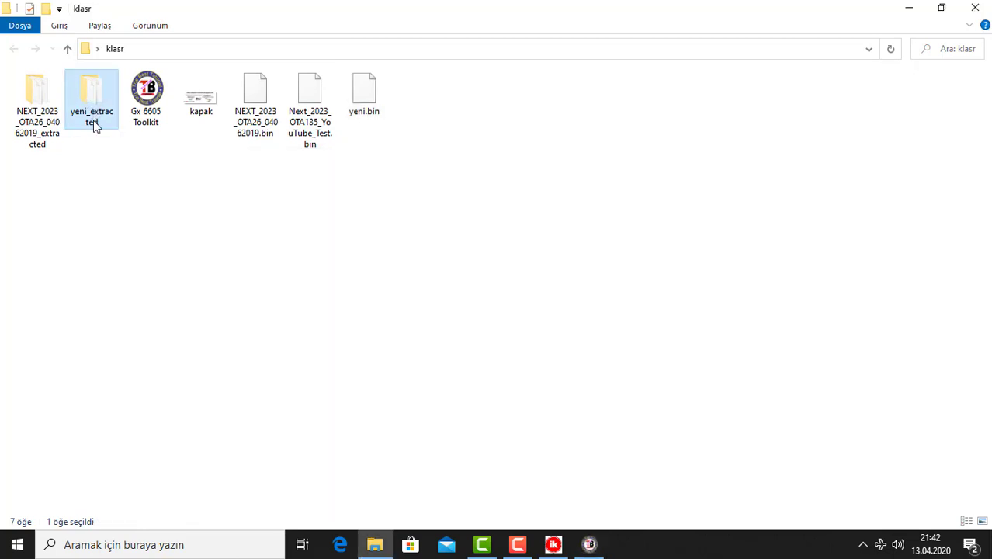
pyautogui.click(122, 231)
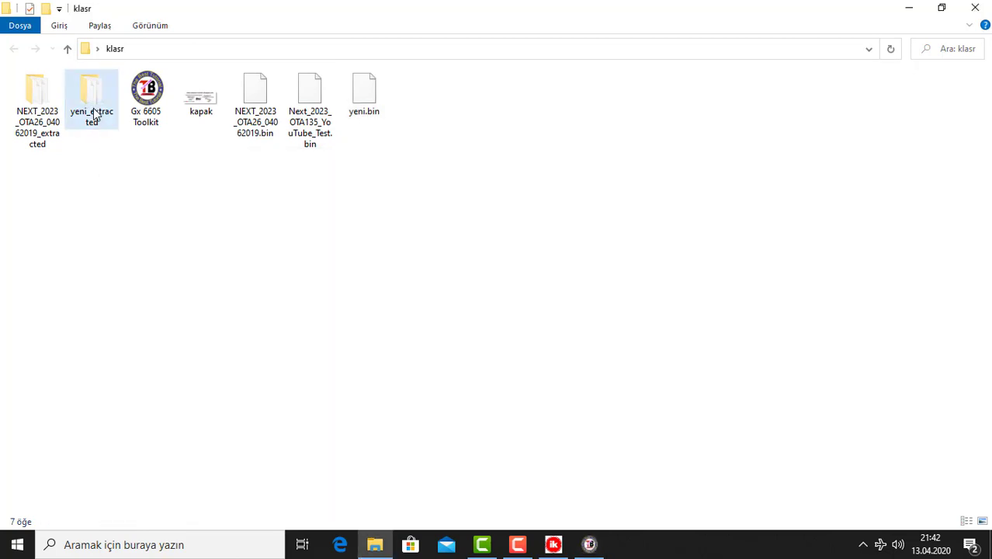
pyautogui.doubleClick(37, 136)
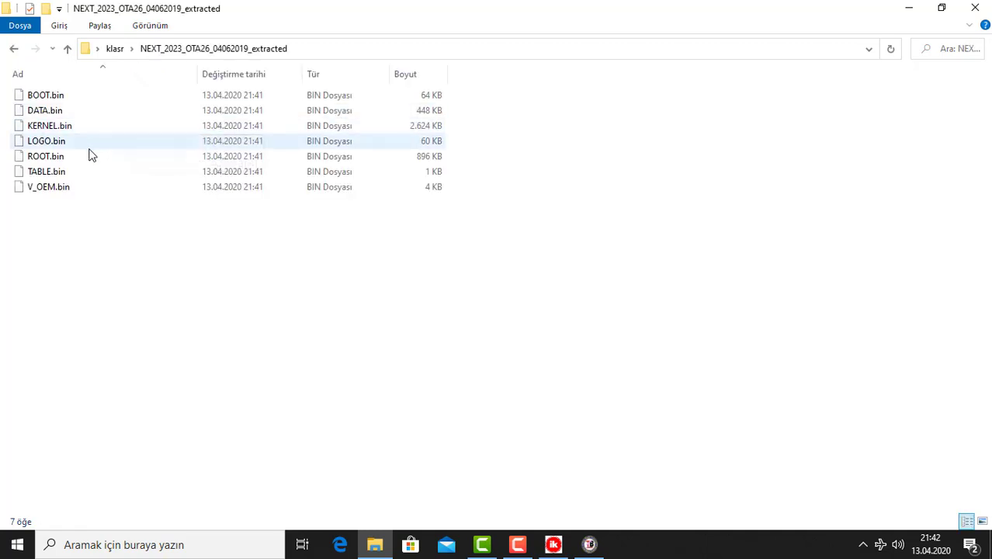
pyautogui.click(54, 145)
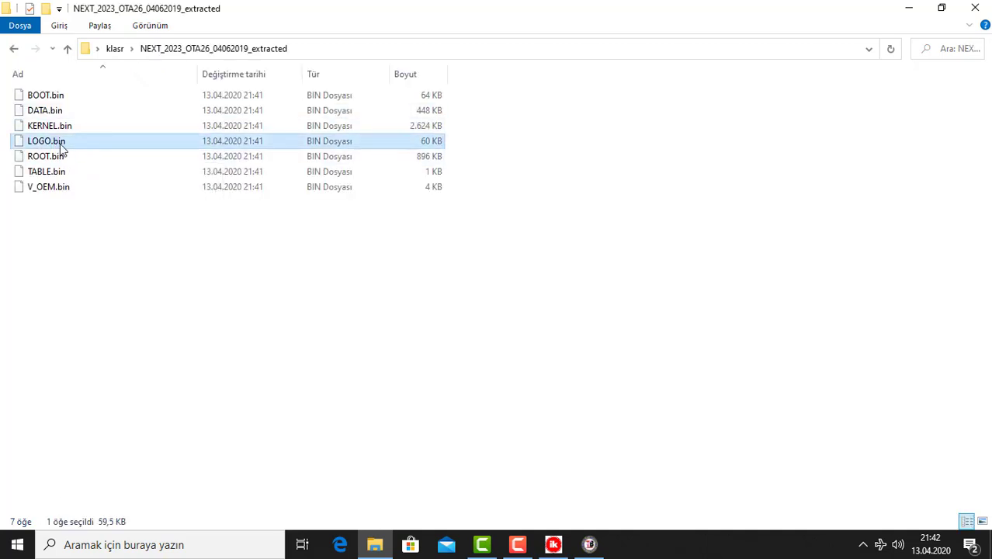
pyautogui.rightClick(62, 148)
pyautogui.click(125, 463)
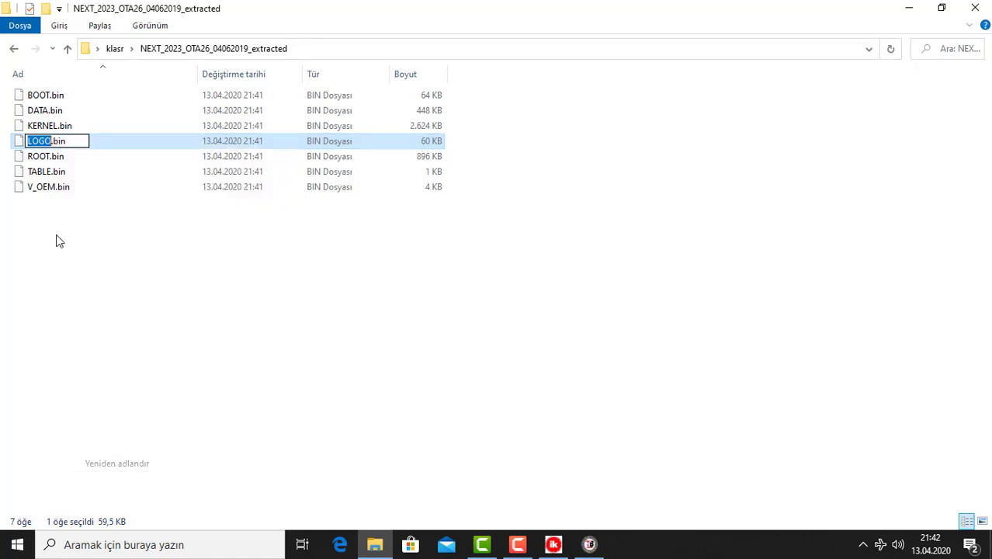
pyautogui.click(82, 140)
pyautogui.press('BackSpace')
pyautogui.press('BackSpace')
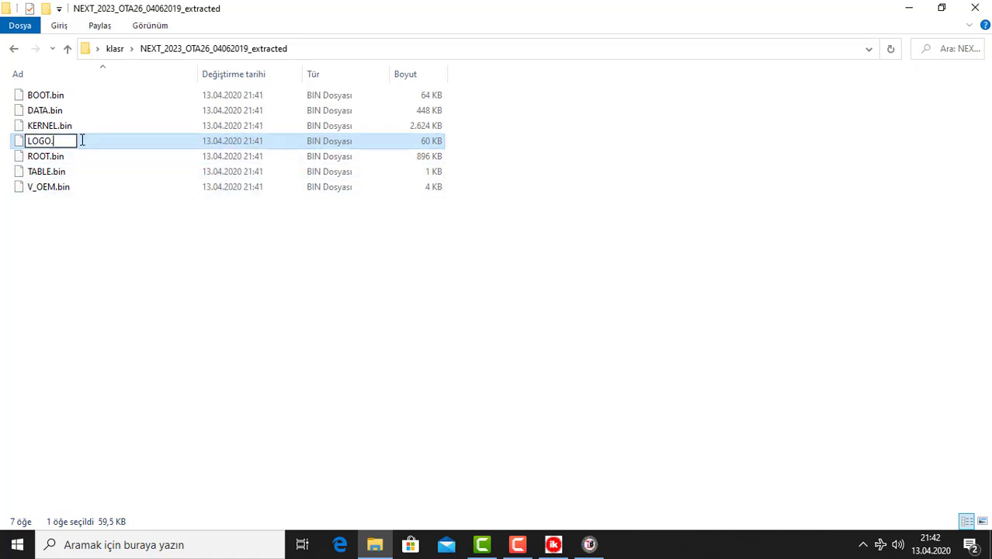
pyautogui.write('jpg')
pyautogui.click(99, 236)
pyautogui.click(545, 283)
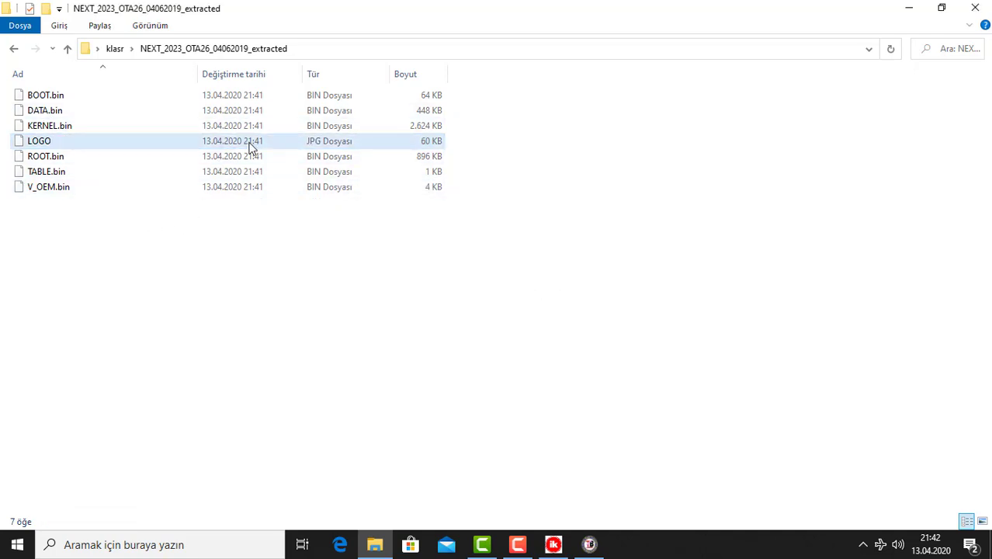
# - View the original firmware's LOGO.jpg, close the picture and return to the klasr folder
pyautogui.doubleClick(153, 141)
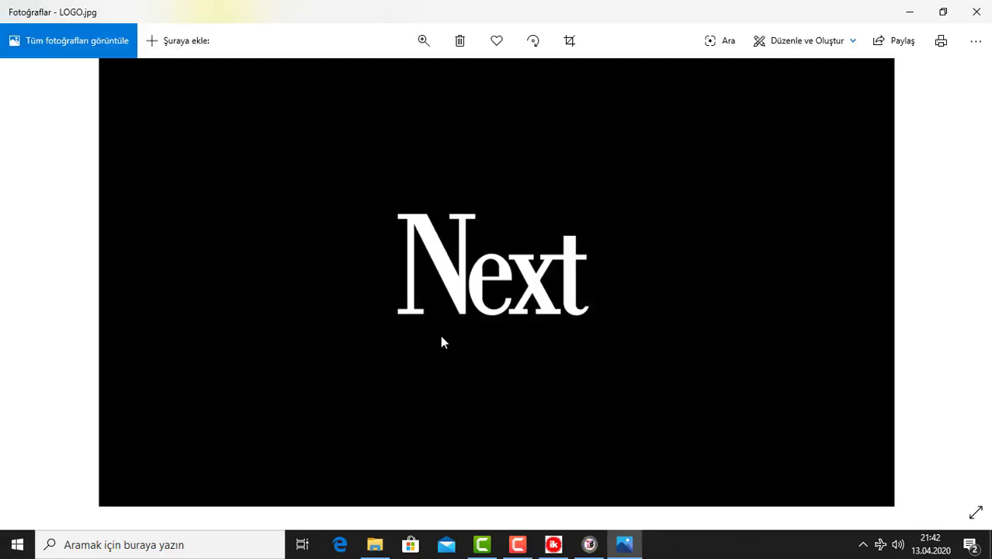
pyautogui.click(975, 11)
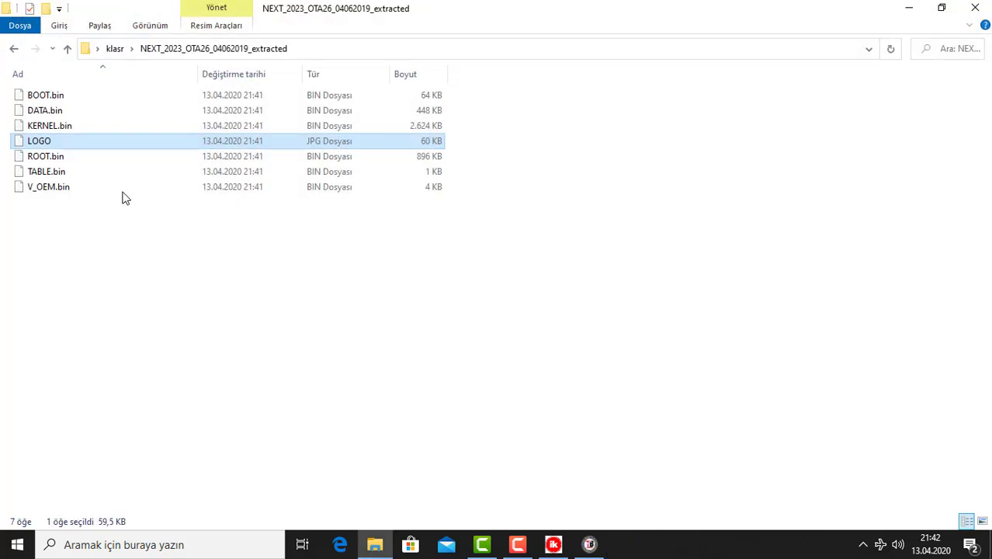
pyautogui.click(67, 48)
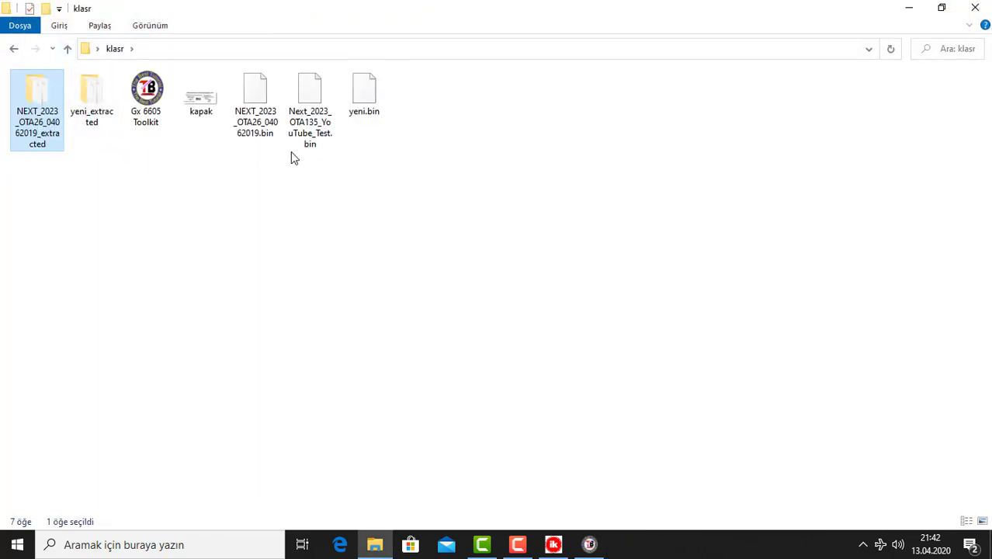
# - Rename LOGO.bin in the yeni_extracted folder to LOGO.jpg and accept the extension change
pyautogui.click(83, 110)
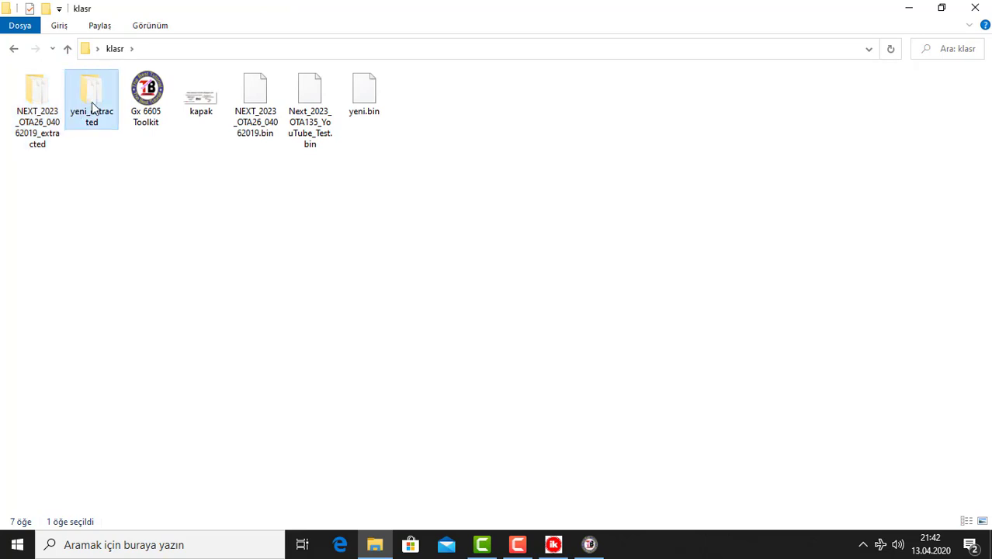
pyautogui.doubleClick(93, 105)
pyautogui.click(59, 145)
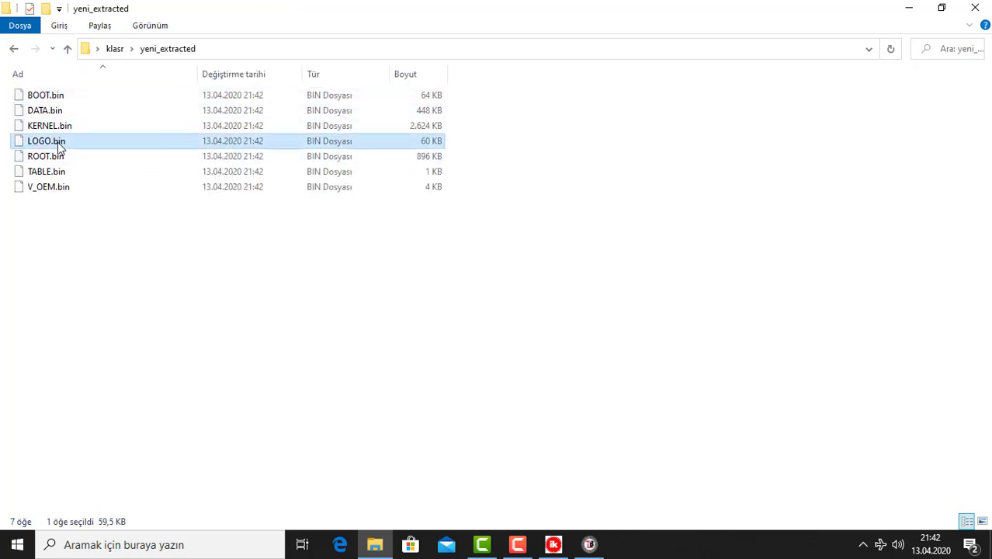
pyautogui.rightClick(60, 146)
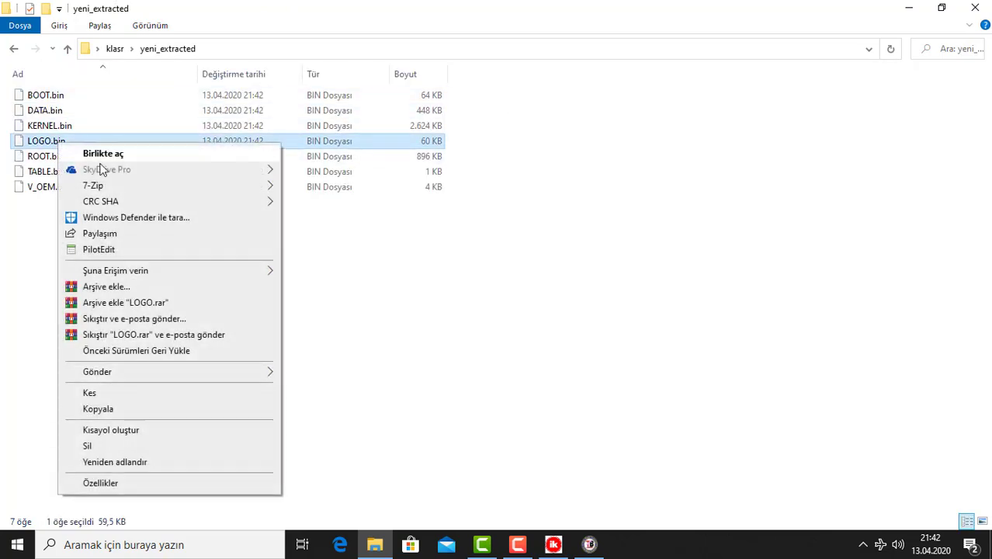
pyautogui.click(116, 461)
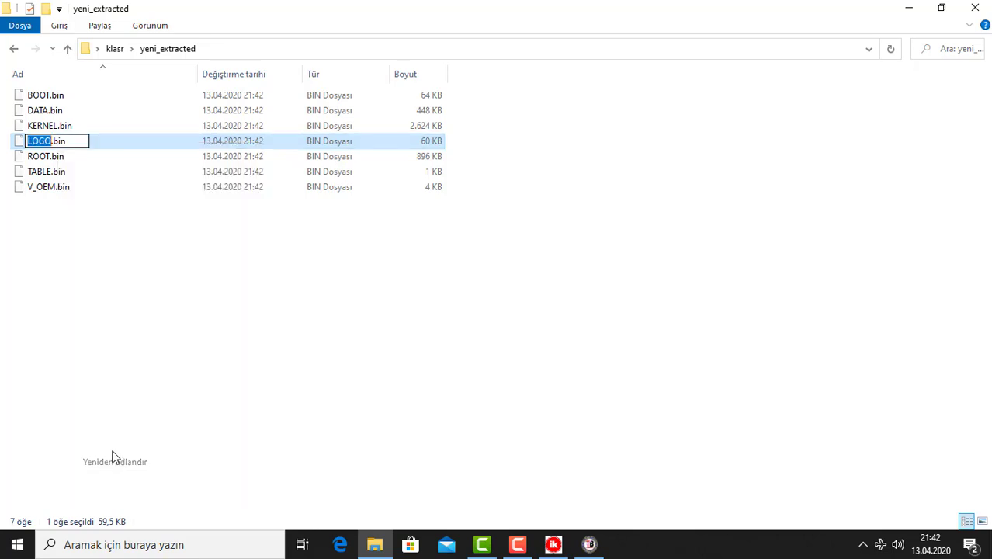
pyautogui.click(79, 142)
pyautogui.press('BackSpace')
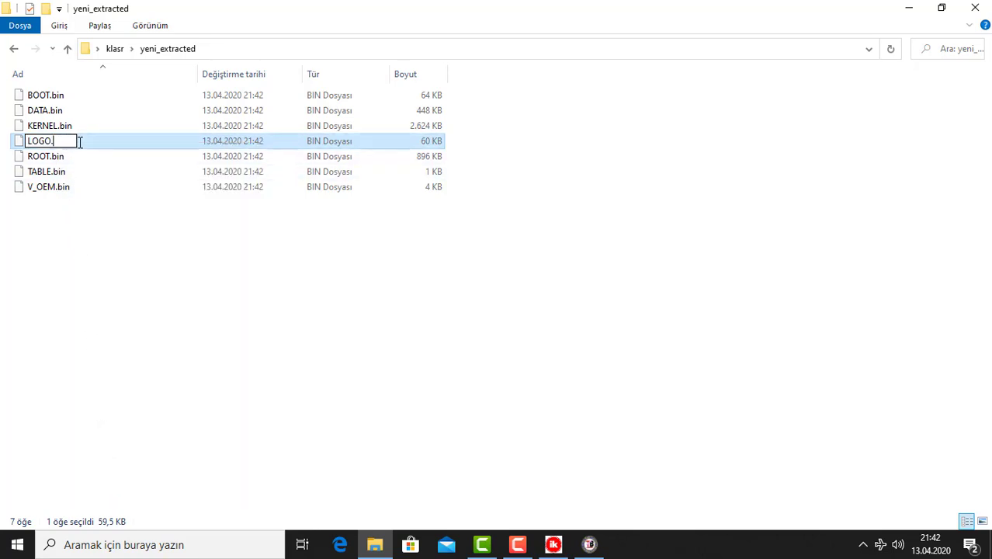
pyautogui.write('jp')
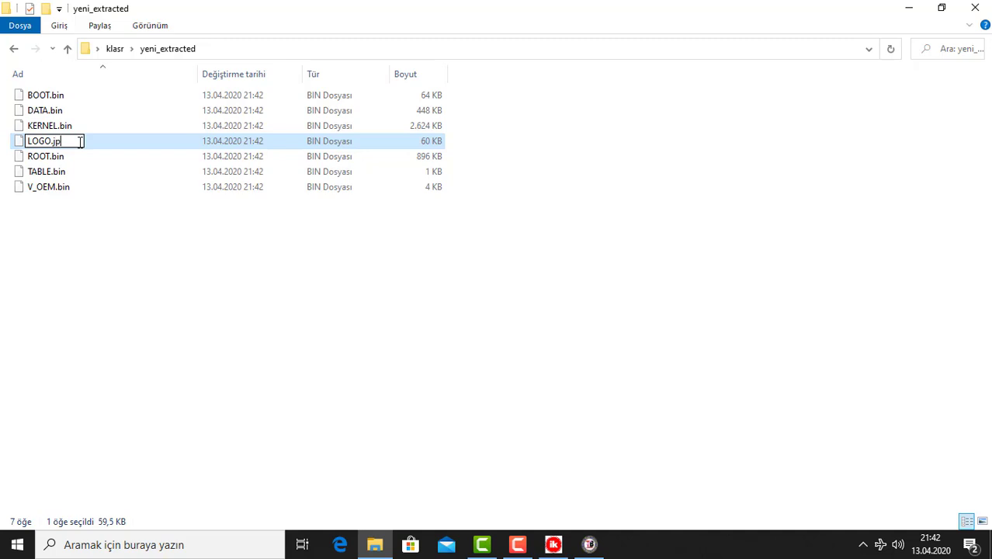
pyautogui.write('g')
pyautogui.click(86, 242)
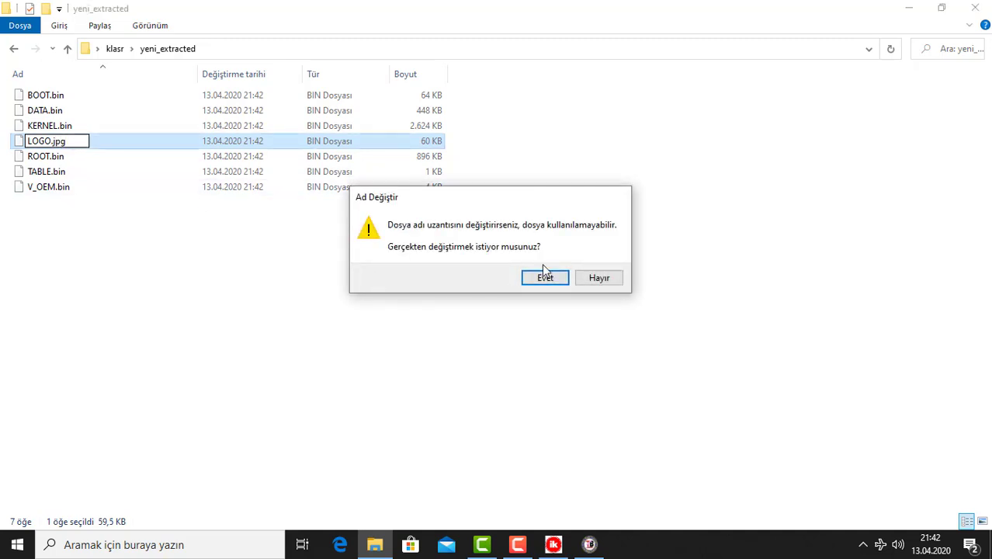
pyautogui.click(543, 276)
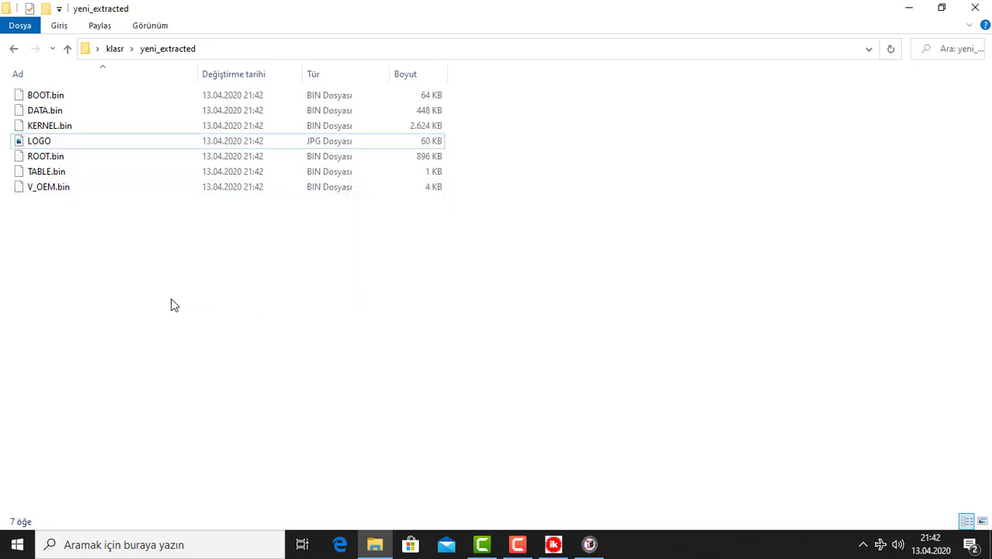
# - View the modified firmware's LOGO.jpg, close the picture and go back up to the klasr folder
pyautogui.click(44, 146)
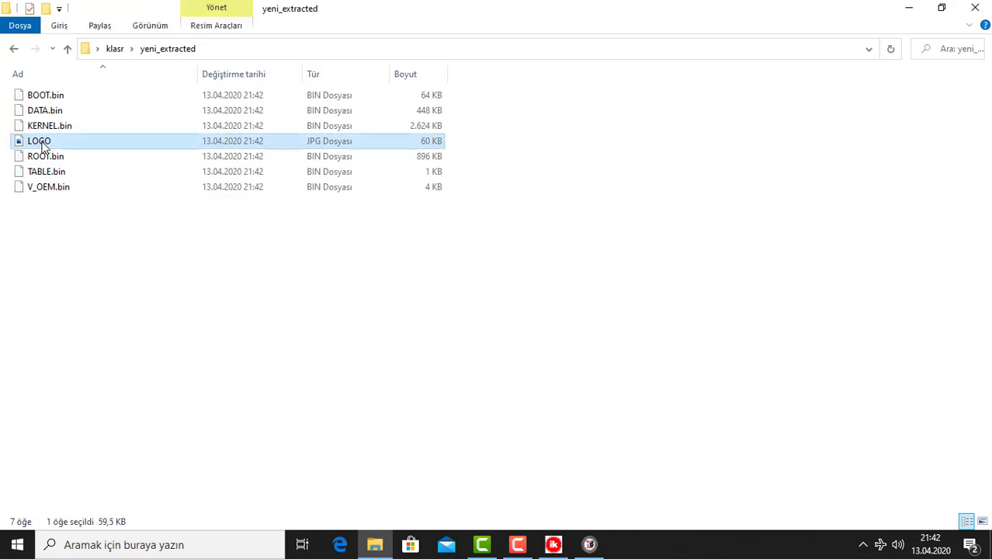
pyautogui.doubleClick(43, 146)
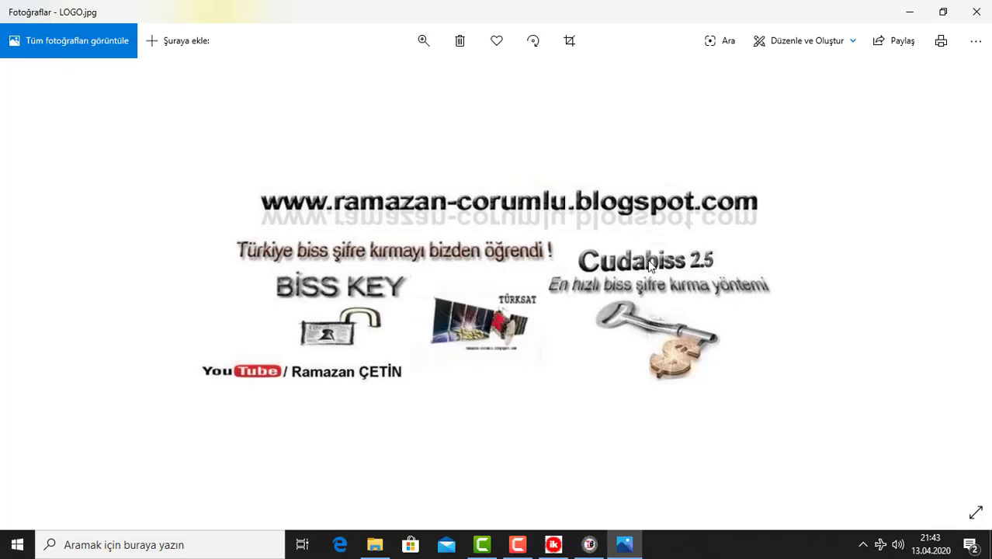
pyautogui.click(976, 11)
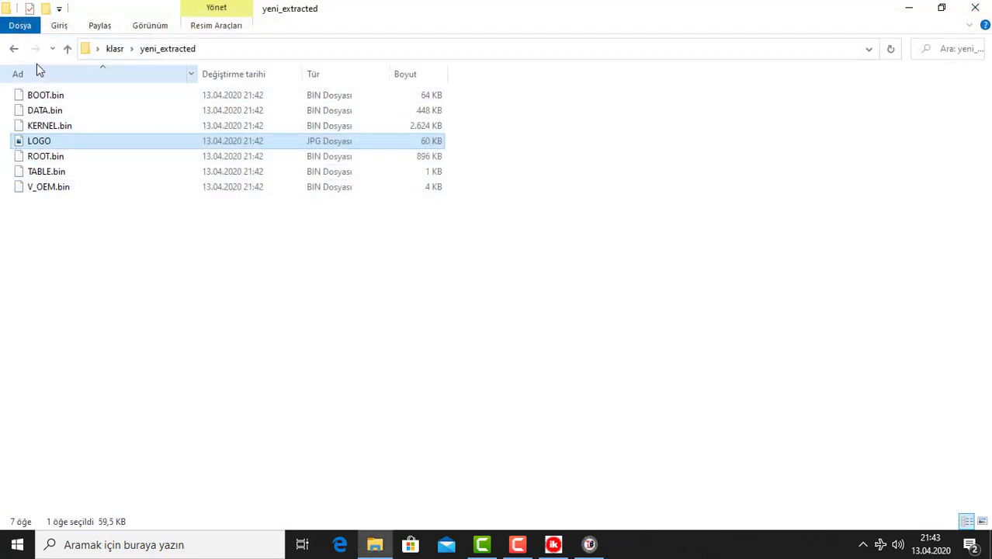
pyautogui.click(67, 49)
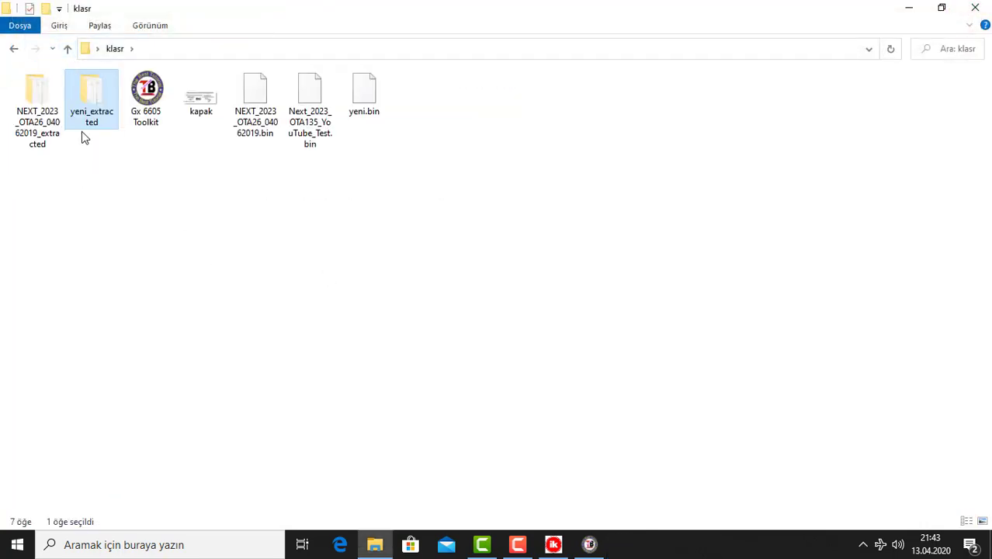
# - Delete both extracted folders, NEXT_2023_OTA26_04062019_extracted and yeni_extracted, from the klasr folder
pyautogui.moveTo(23, 191); pyautogui.dragTo(98, 106)
pyautogui.rightClick(99, 105)
pyautogui.click(197, 423)
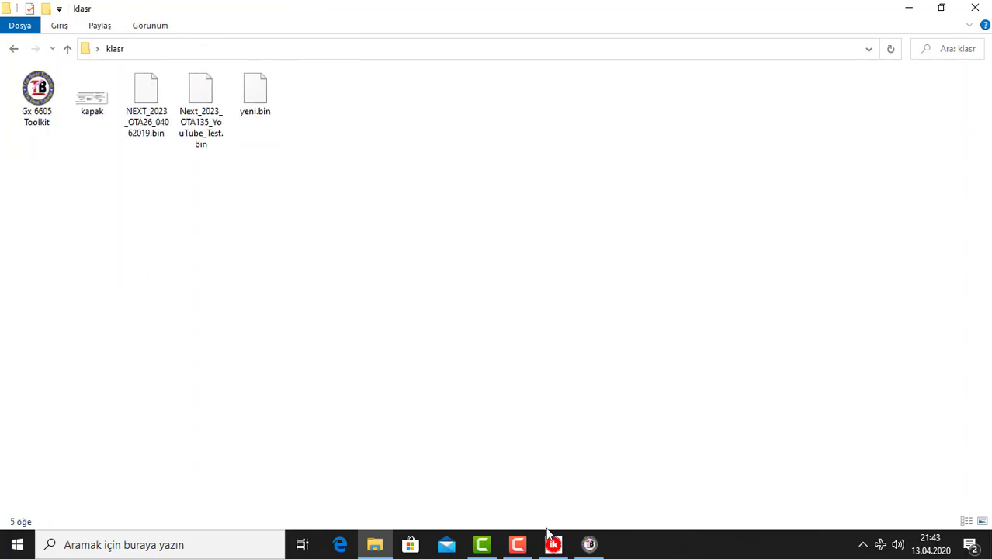
# - Switch from the unpack tool to Logo Changer and try to load Next_2023_OTA135_YouTube_Test.bin from the desktop's klasr folder
pyautogui.click(589, 545)
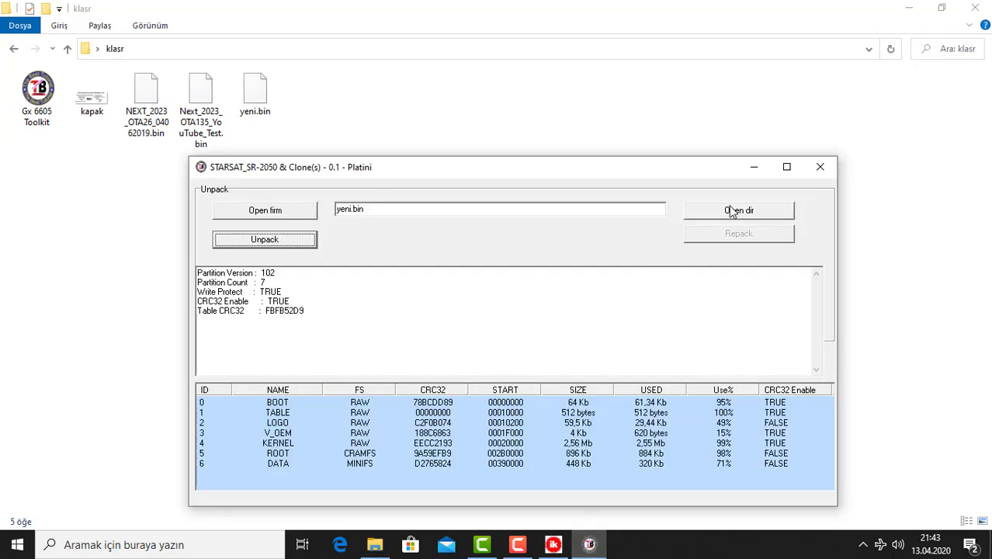
pyautogui.click(817, 168)
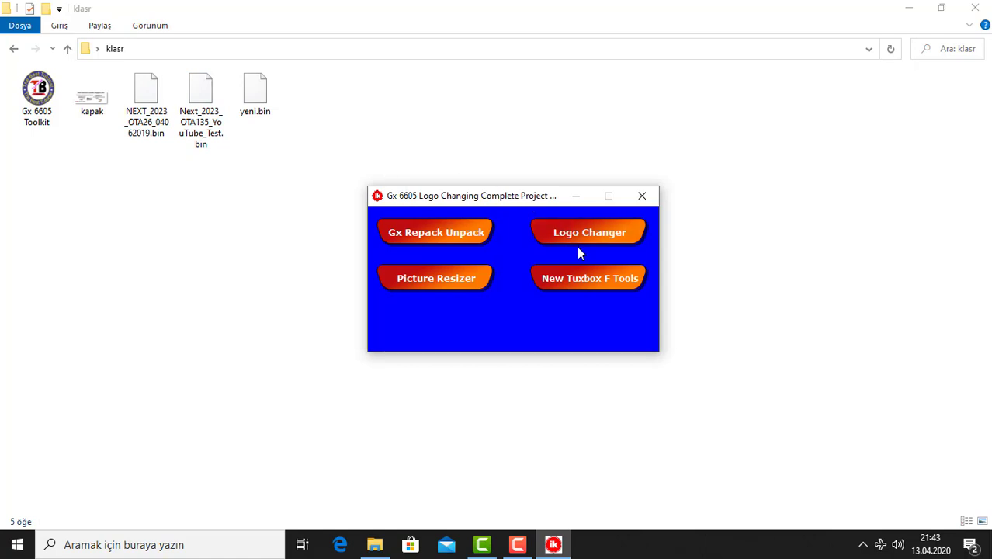
pyautogui.click(578, 242)
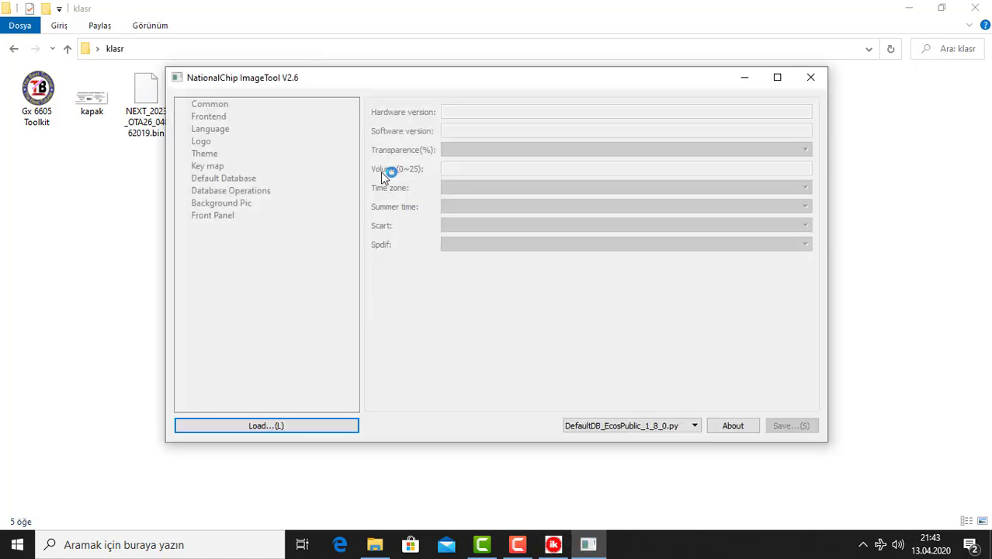
pyautogui.click(263, 426)
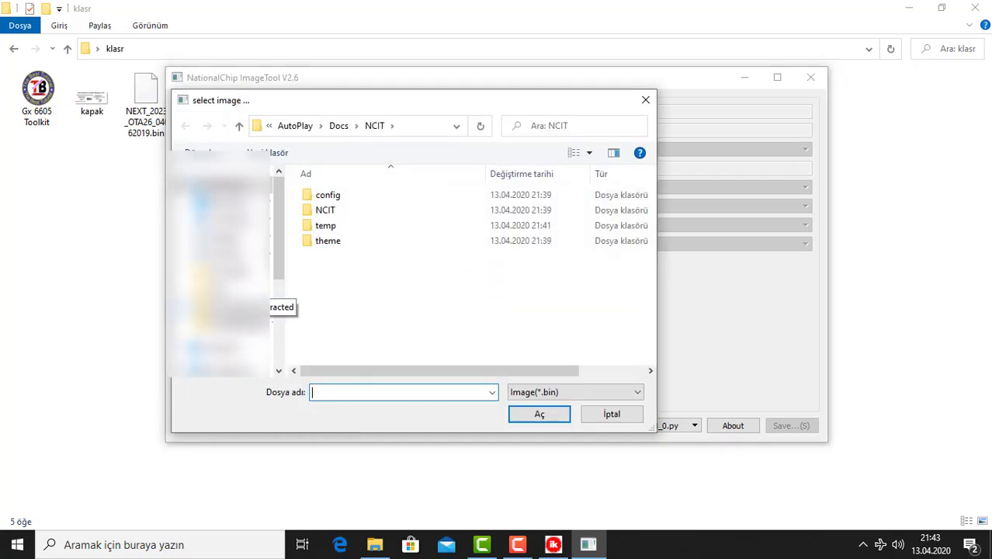
pyautogui.click(240, 288)
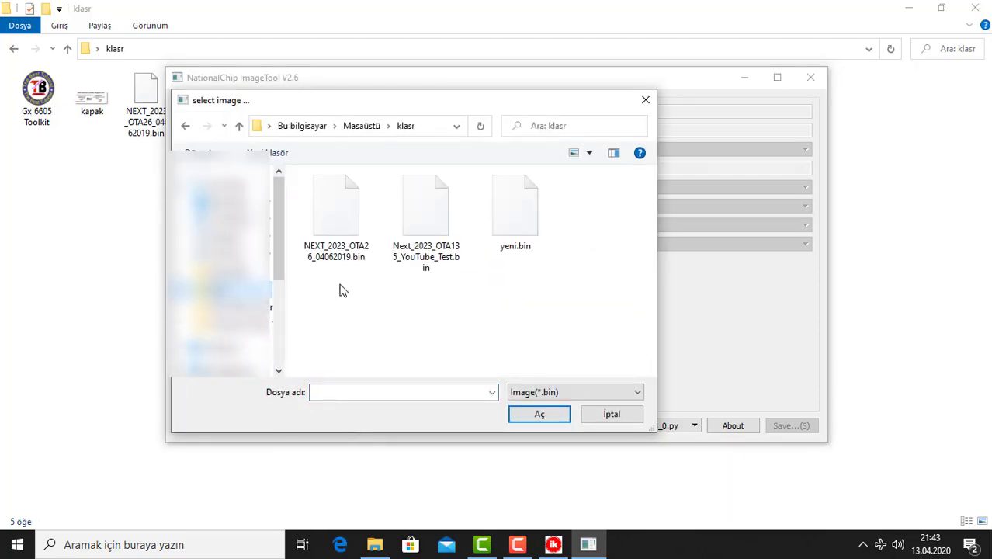
pyautogui.click(433, 259)
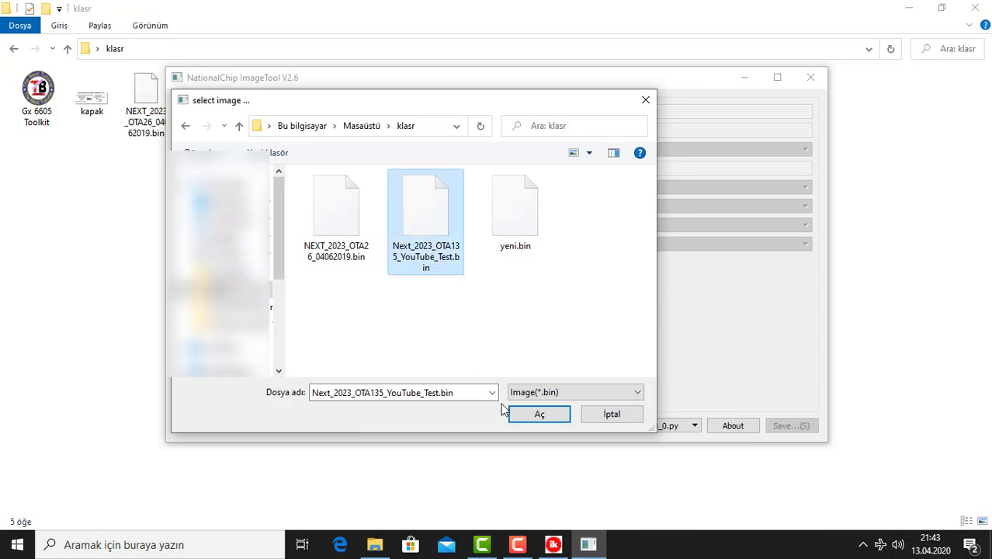
pyautogui.click(522, 415)
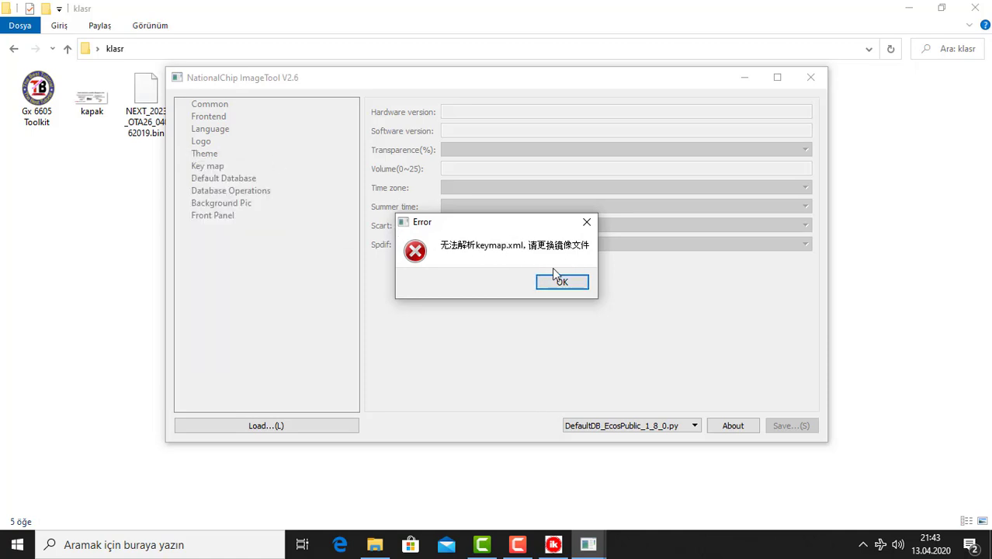
# - Leave Logo Changer and unpack yeni.bin from the klasr folder with the Gx Repack Unpack tool
pyautogui.click(567, 282)
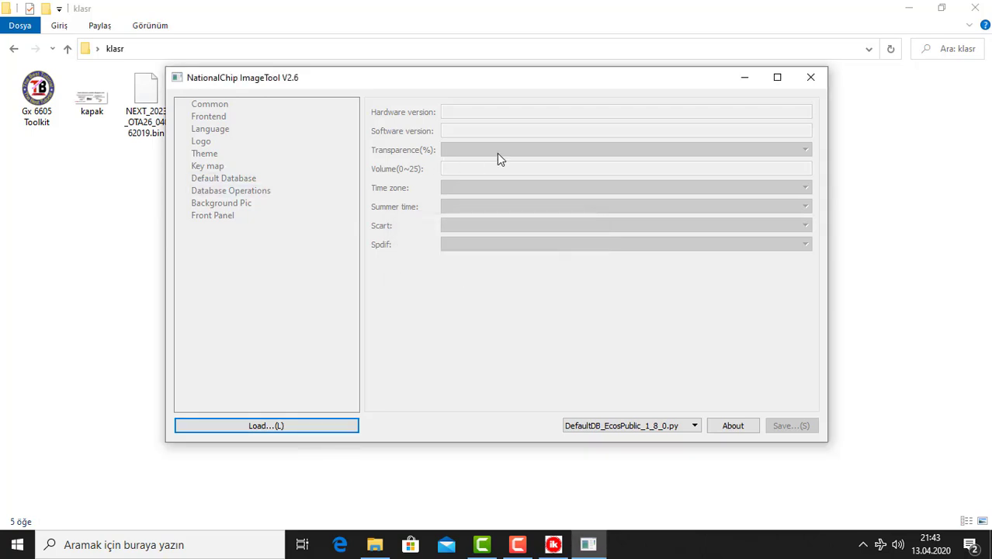
pyautogui.click(828, 92)
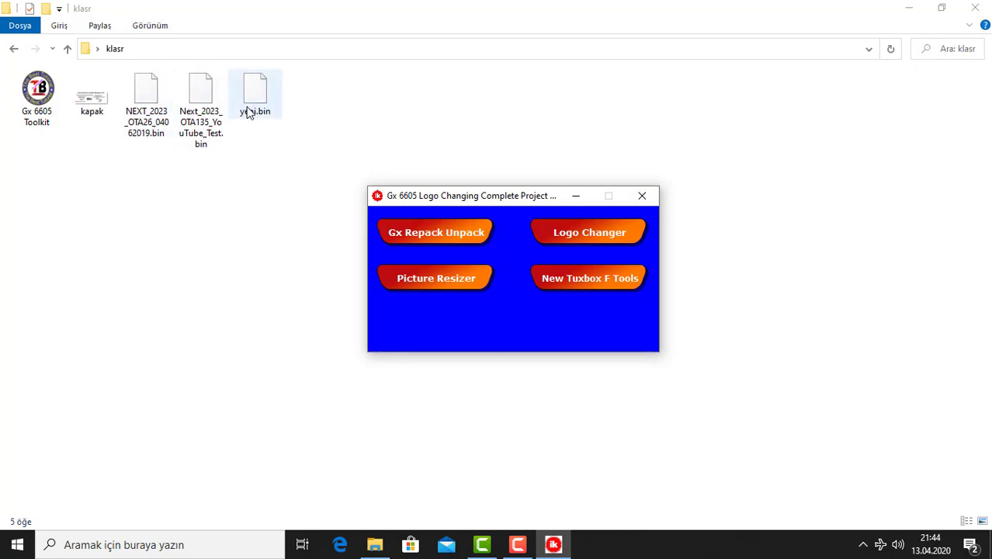
pyautogui.click(444, 235)
pyautogui.click(257, 154)
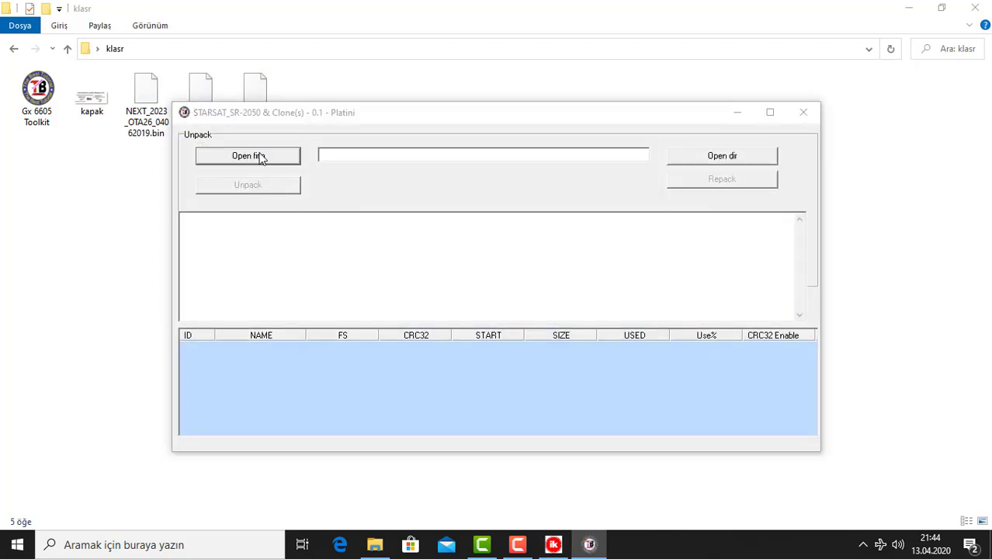
pyautogui.click(543, 209)
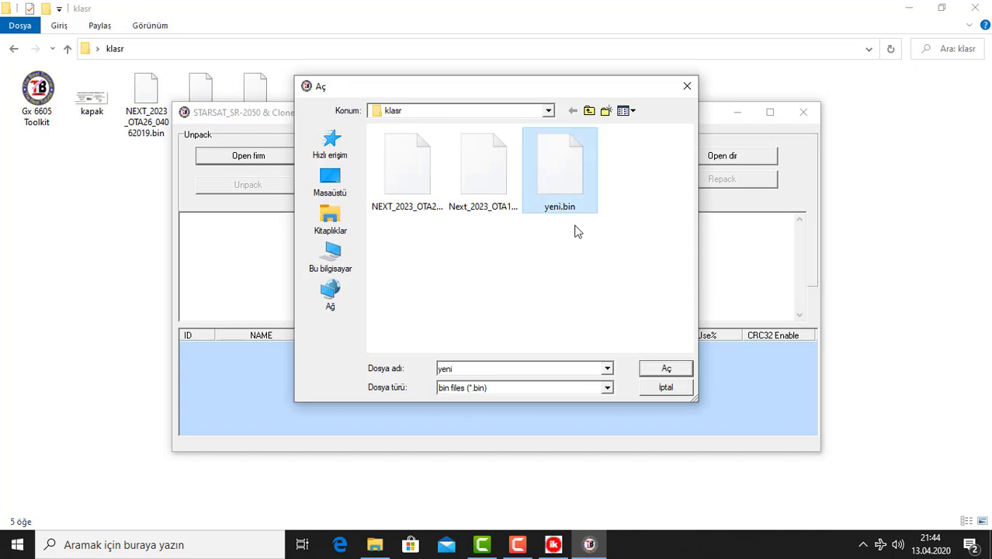
pyautogui.click(666, 368)
pyautogui.click(275, 186)
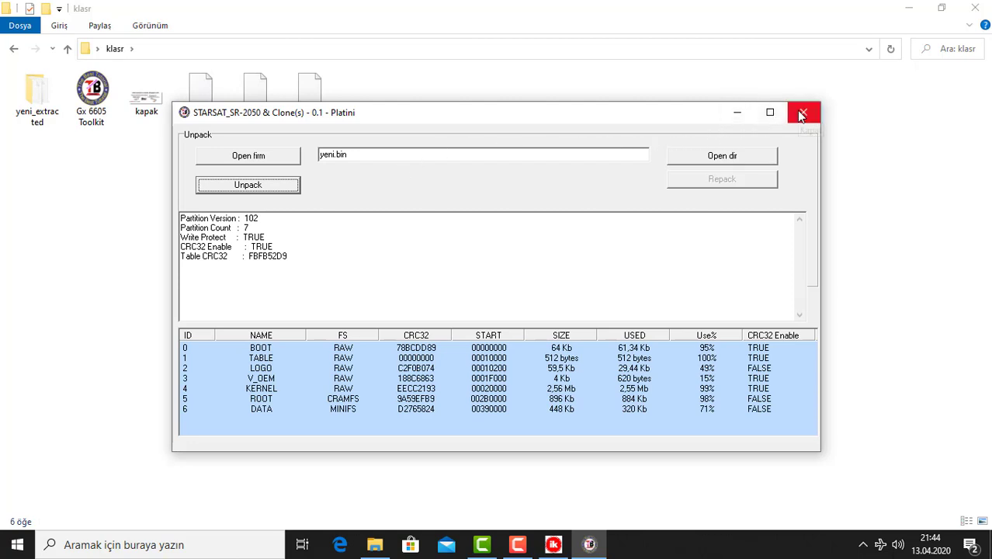
# - Unpack Next_2023_OTA135_YouTube_Test.bin from the klasr folder and close the unpack tool
pyautogui.click(263, 160)
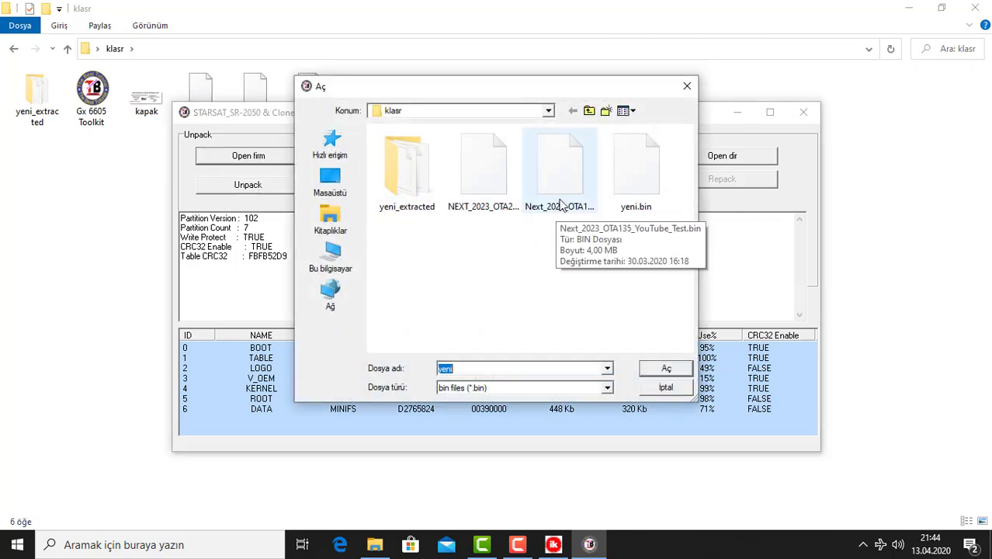
pyautogui.click(562, 203)
pyautogui.click(665, 368)
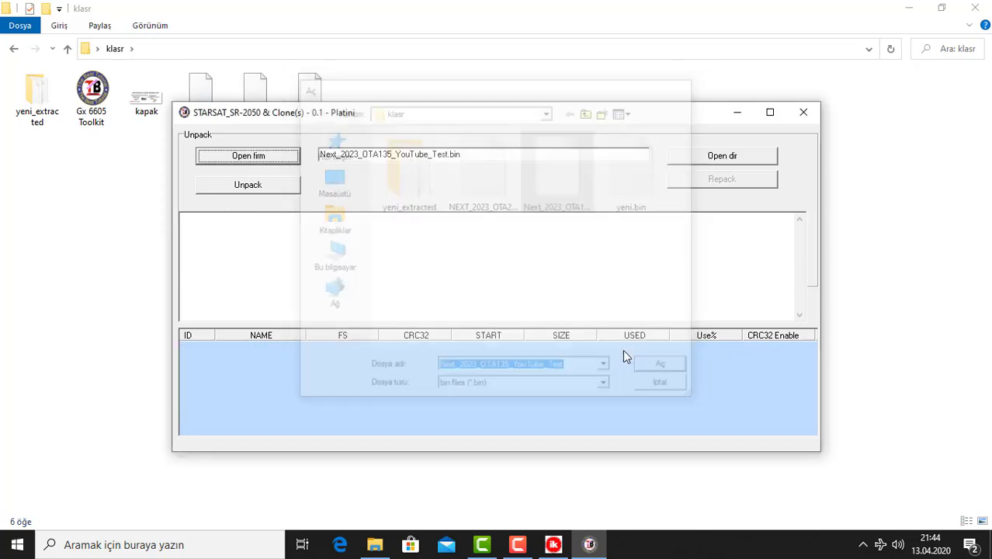
pyautogui.click(255, 184)
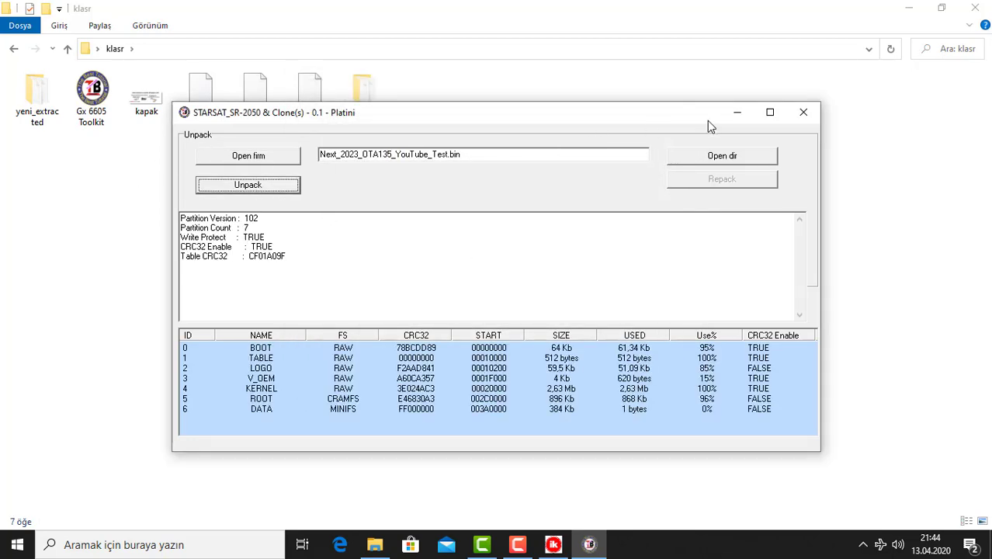
pyautogui.click(793, 113)
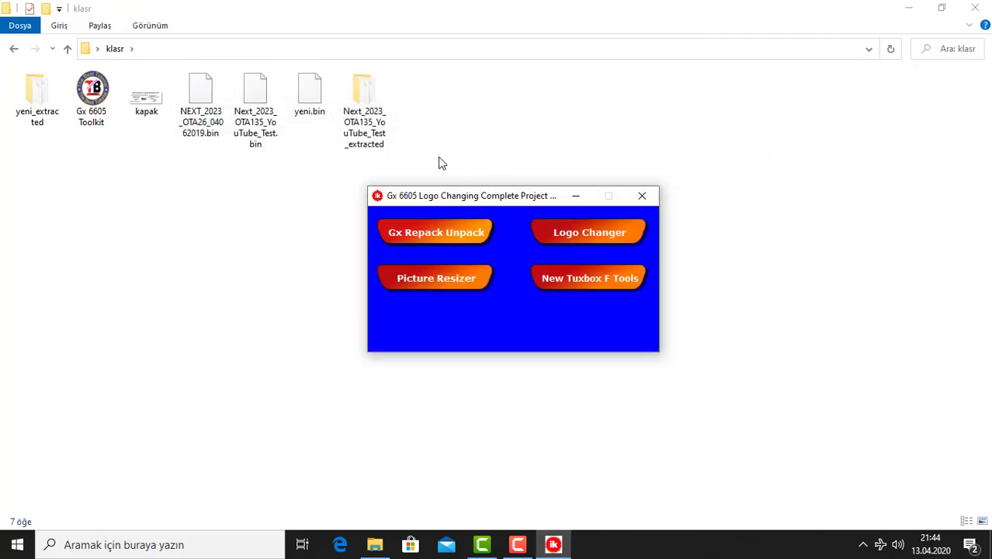
# - Copy LOGO.bin from the yeni_extracted folder
pyautogui.doubleClick(33, 120)
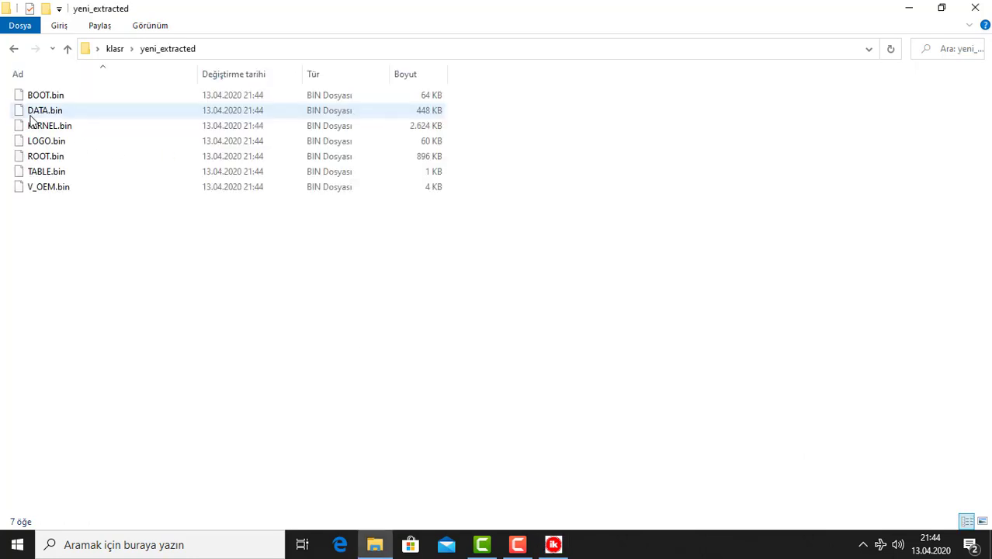
pyautogui.click(41, 144)
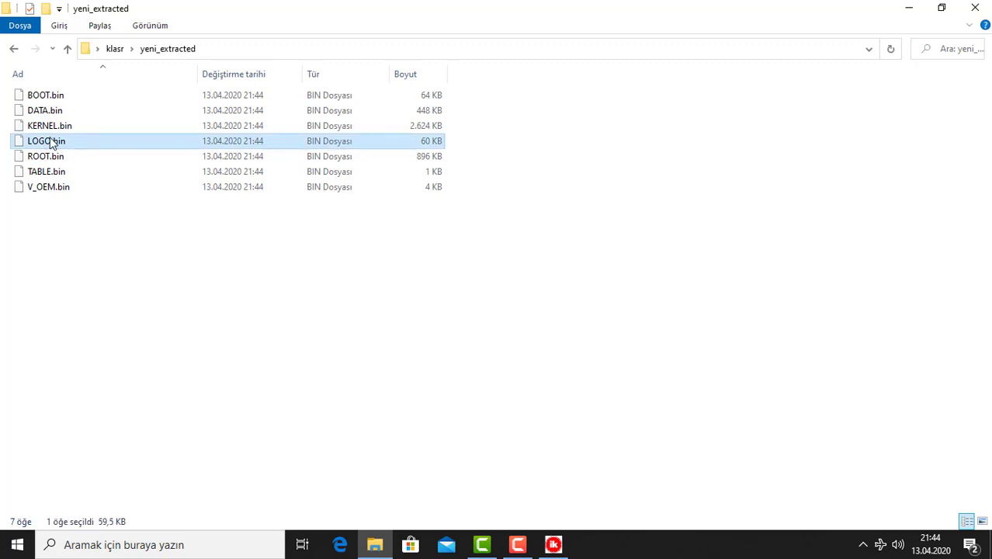
pyautogui.rightClick(48, 145)
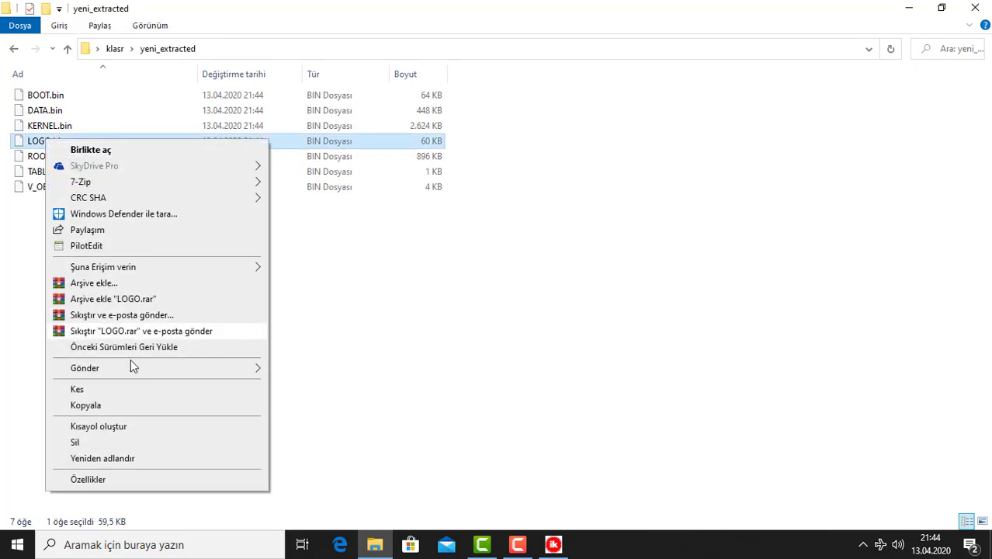
pyautogui.click(105, 405)
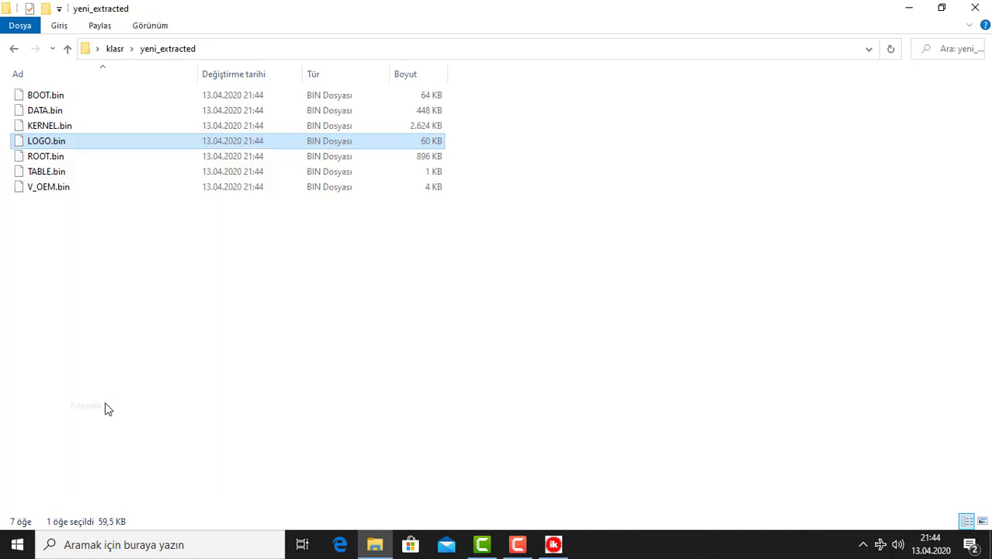
# - Paste the copied LOGO.bin into the Next_2023_OTA135_YouTube_Test_extracted folder, replacing the existing file, and return to the klasr folder
pyautogui.click(68, 50)
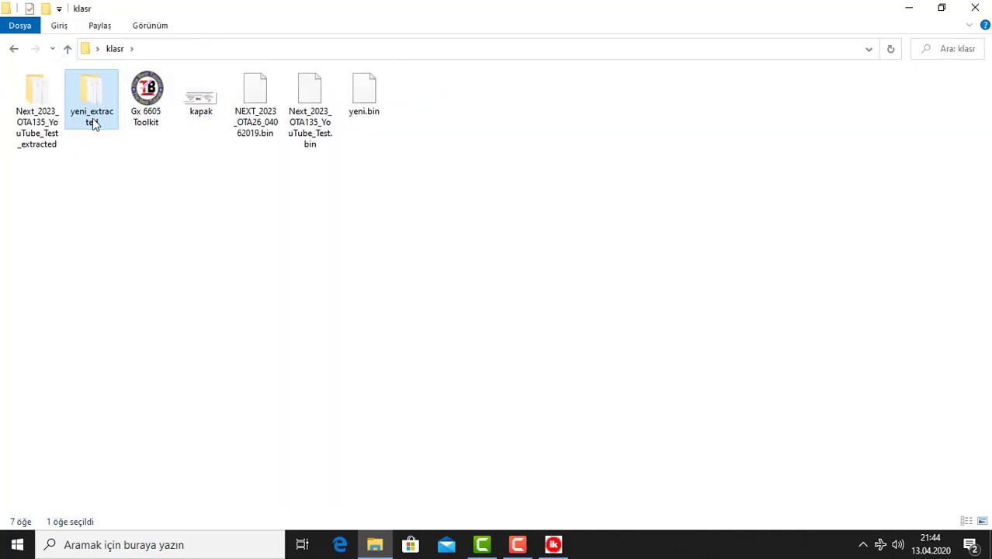
pyautogui.doubleClick(40, 124)
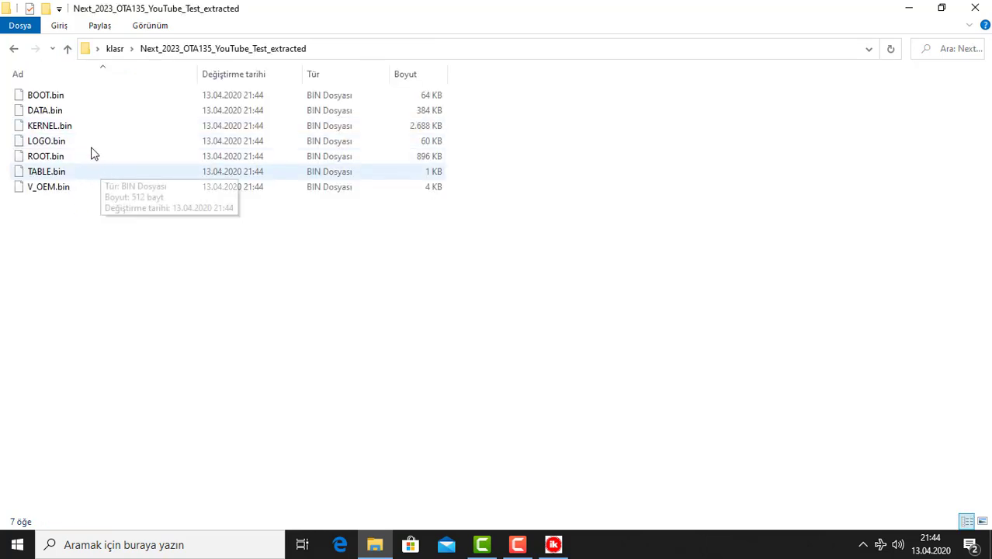
pyautogui.rightClick(582, 182)
pyautogui.click(618, 280)
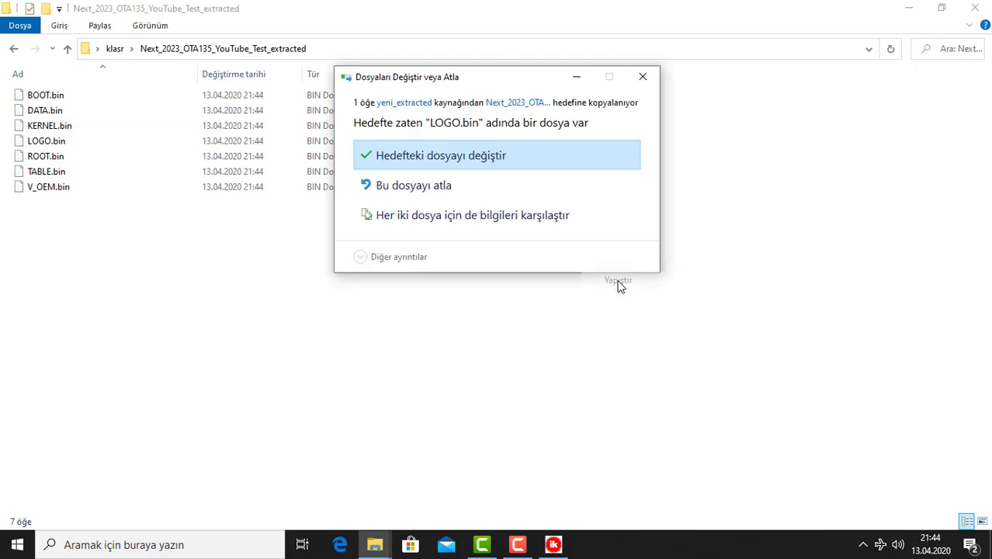
pyautogui.click(420, 163)
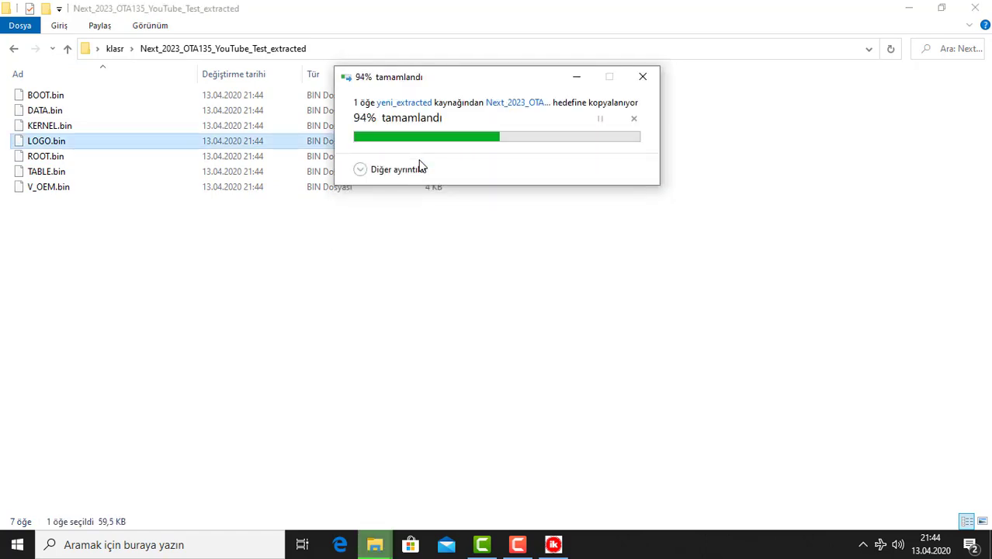
pyautogui.click(68, 49)
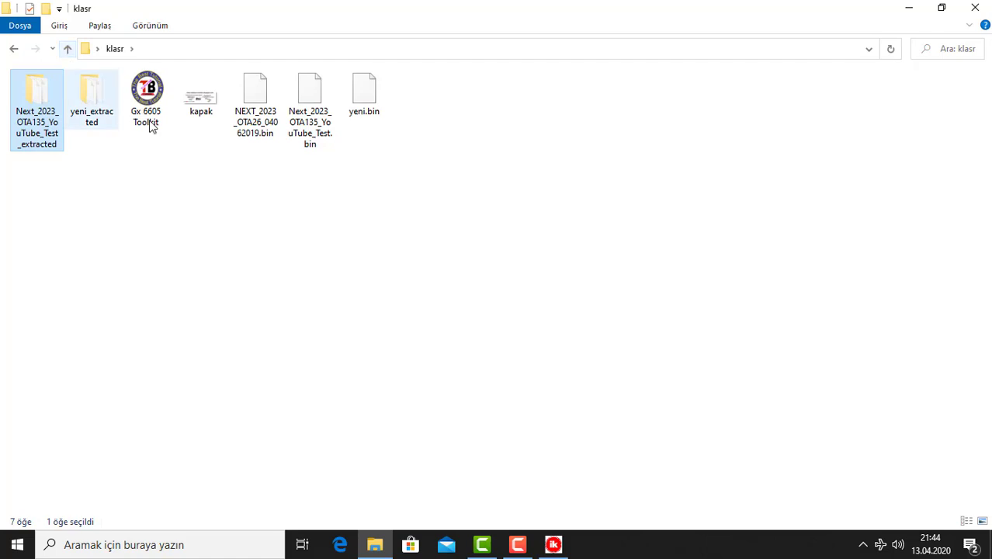
# - Repack the Next_2023_OTA135_YouTube_Test_extracted folder with Gx Repack Unpack and select the newly built .bin file in klasr
pyautogui.click(554, 544)
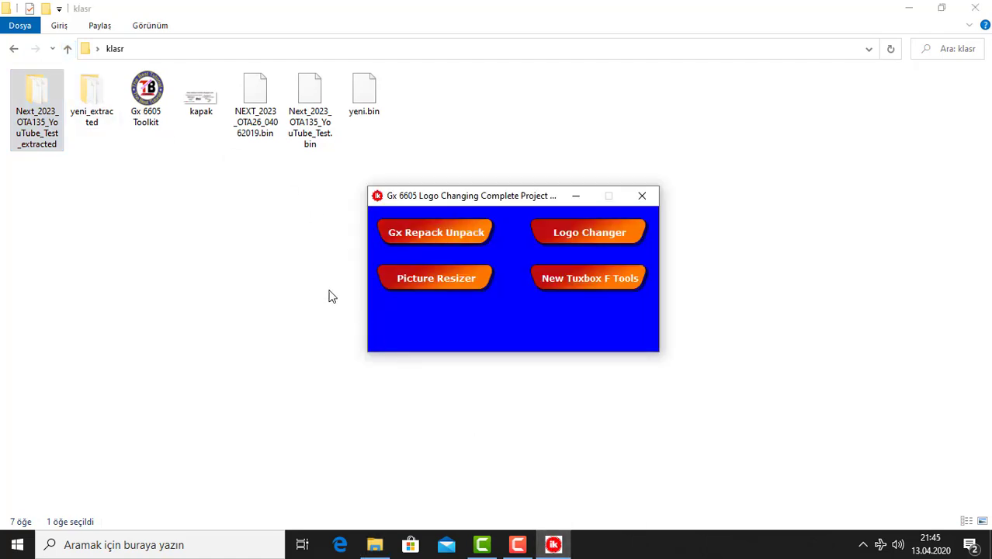
pyautogui.click(450, 234)
pyautogui.click(713, 163)
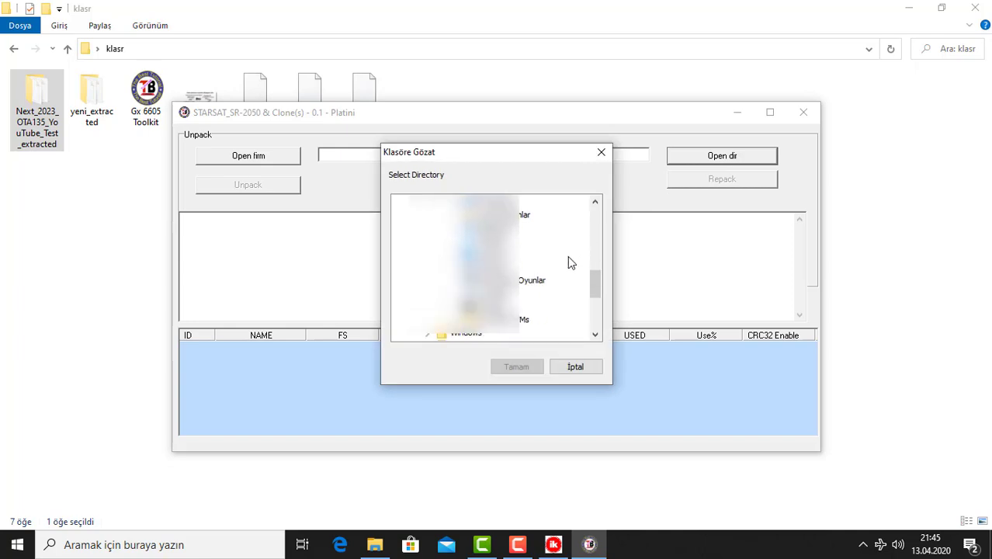
pyautogui.click(514, 366)
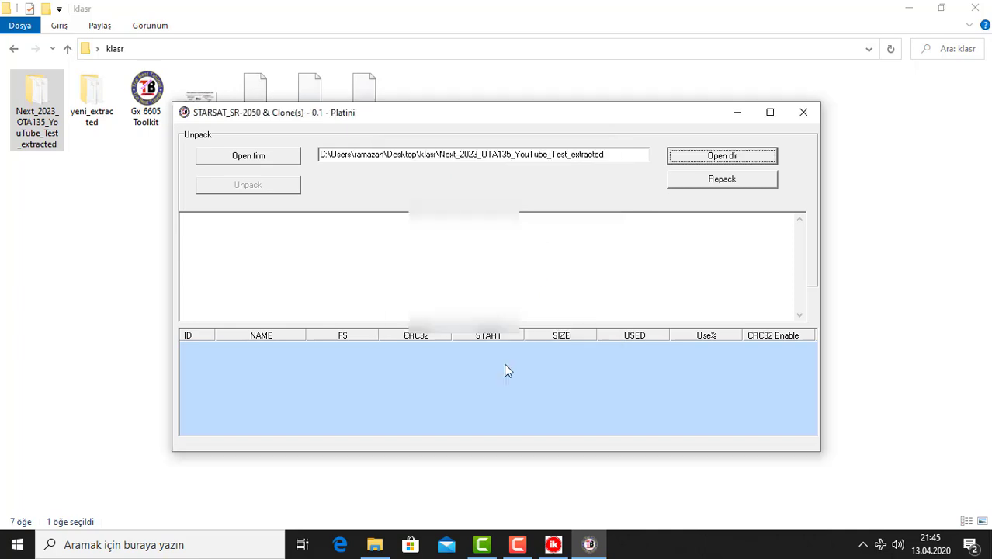
pyautogui.click(712, 180)
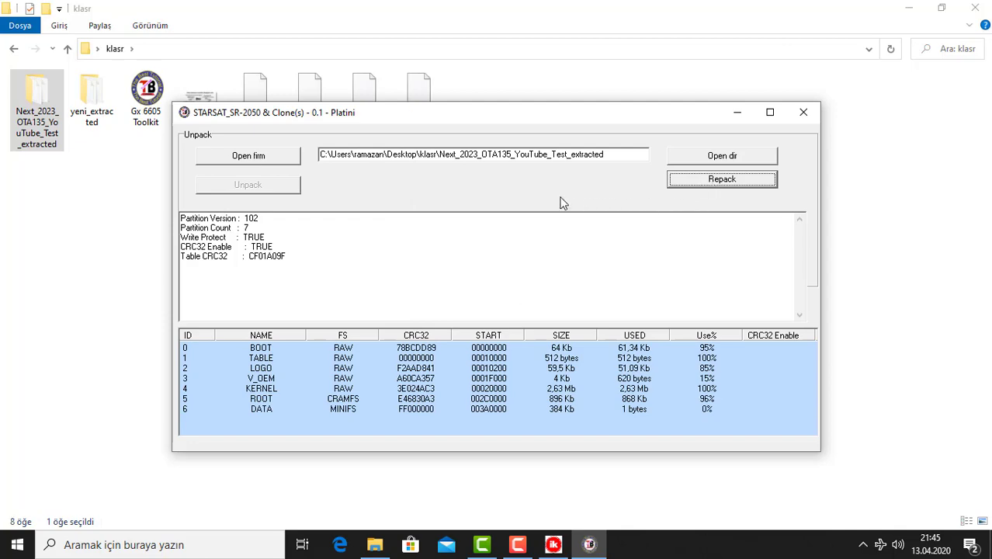
pyautogui.moveTo(573, 119); pyautogui.dragTo(566, 201)
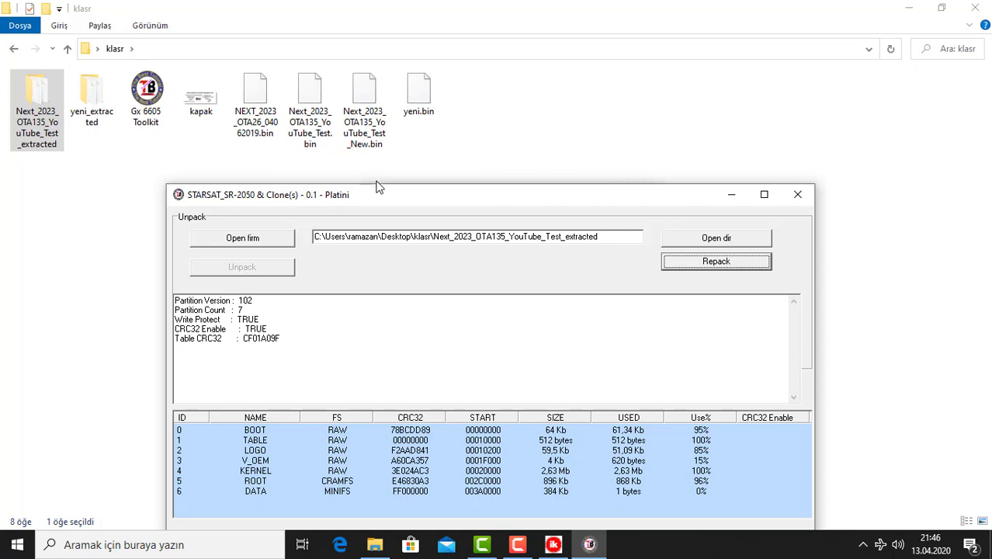
pyautogui.click(366, 138)
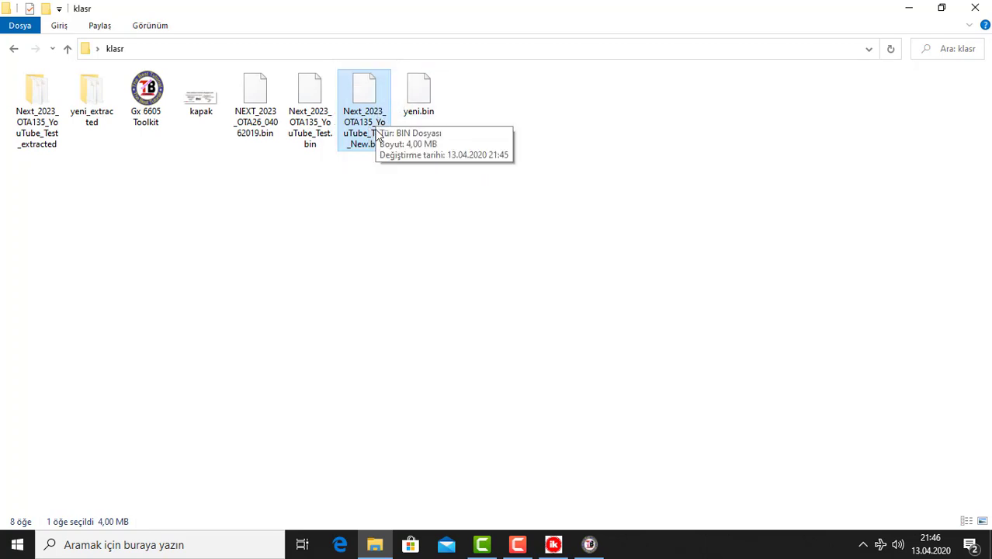
# - Delete the Next_2023_OTA135_YouTube_Test_extracted and yeni_extracted folders from the klasr folder
pyautogui.moveTo(34, 175); pyautogui.dragTo(89, 113)
pyautogui.rightClick(87, 104)
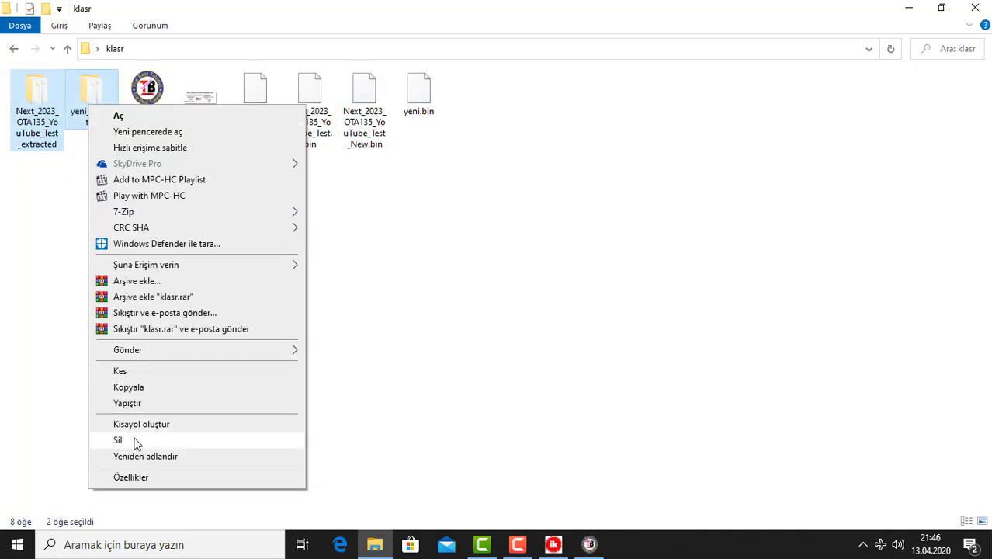
pyautogui.click(135, 440)
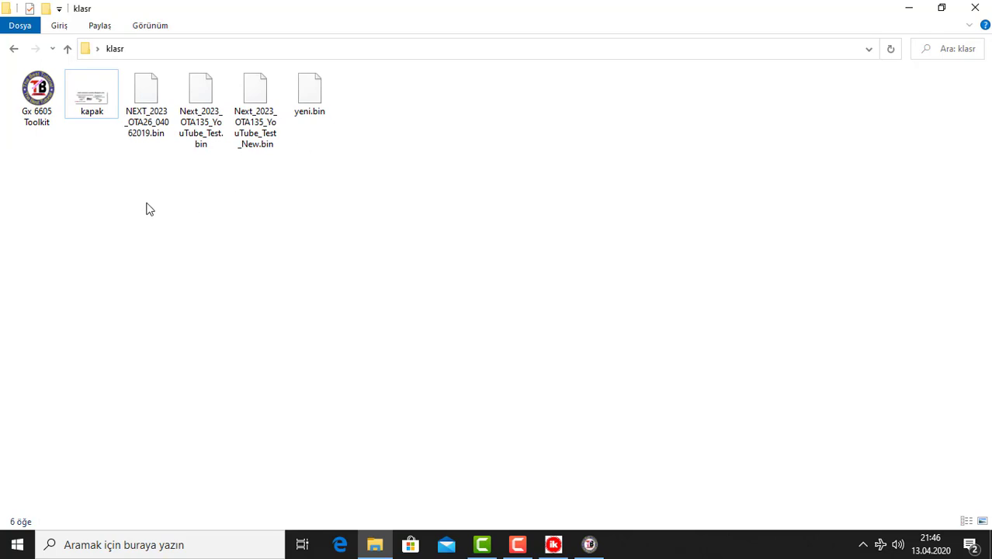
# - Delete NEXT_2023_OTA26_04062019.bin, Next_2023_OTA135_YouTube_Test.bin and yeni.bin from the klasr folder
pyautogui.moveTo(124, 180); pyautogui.dragTo(194, 117)
pyautogui.rightClick(194, 117)
pyautogui.click(118, 165)
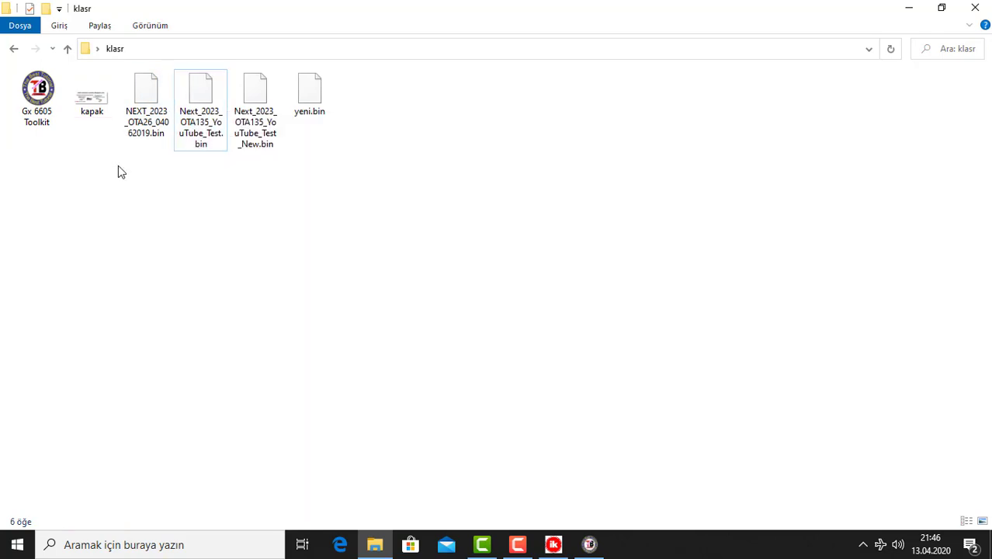
pyautogui.moveTo(117, 165); pyautogui.dragTo(187, 118)
pyautogui.rightClick(187, 118)
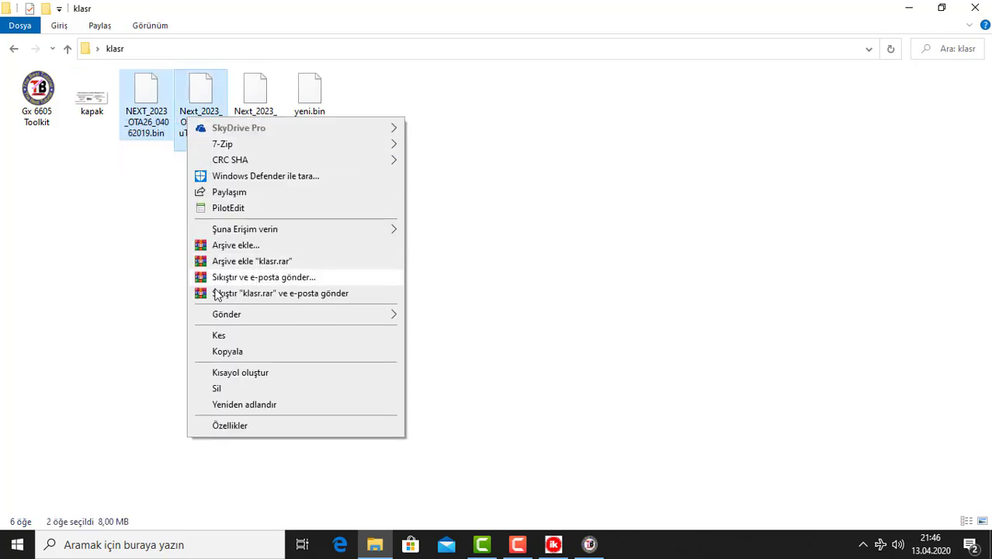
pyautogui.click(217, 389)
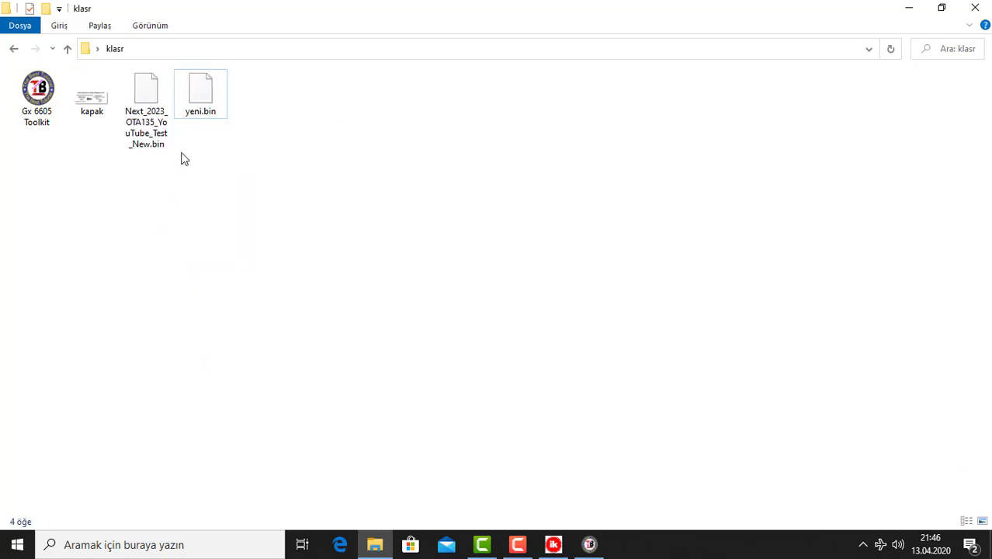
pyautogui.rightClick(192, 110)
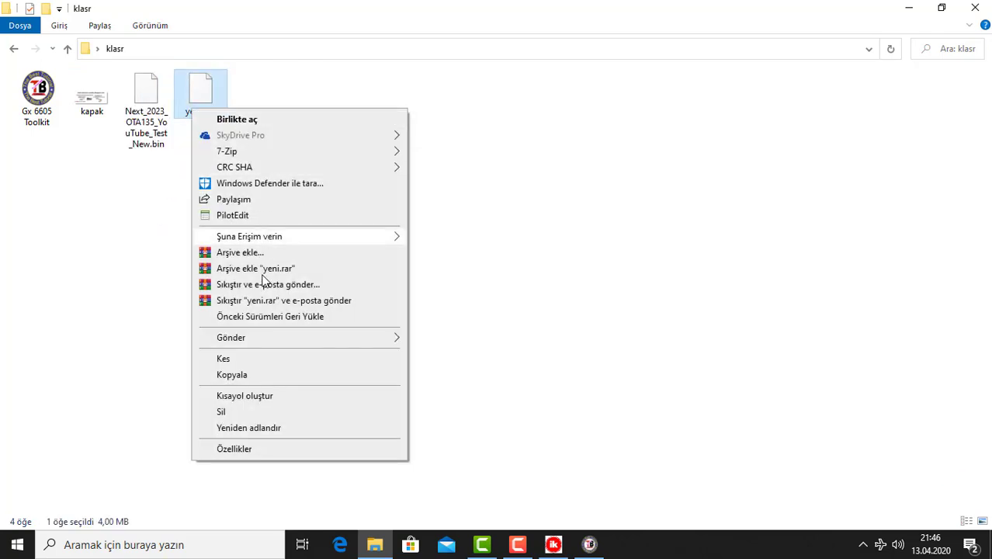
pyautogui.click(254, 411)
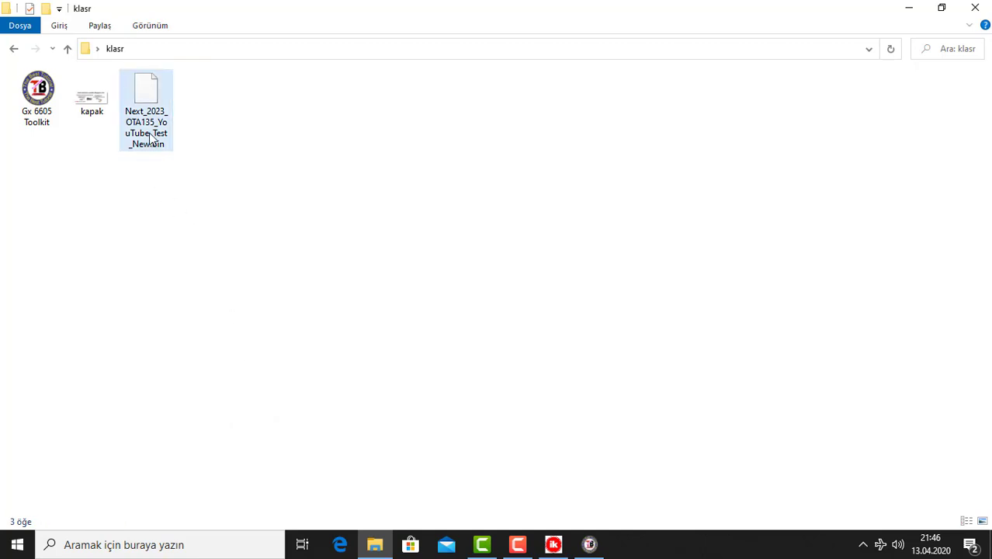
# - Unpack Next_2023_OTA135_YouTube_Test_New.bin from the klasr folder with the Gx Repack Unpack tool and close the tool
pyautogui.click(589, 544)
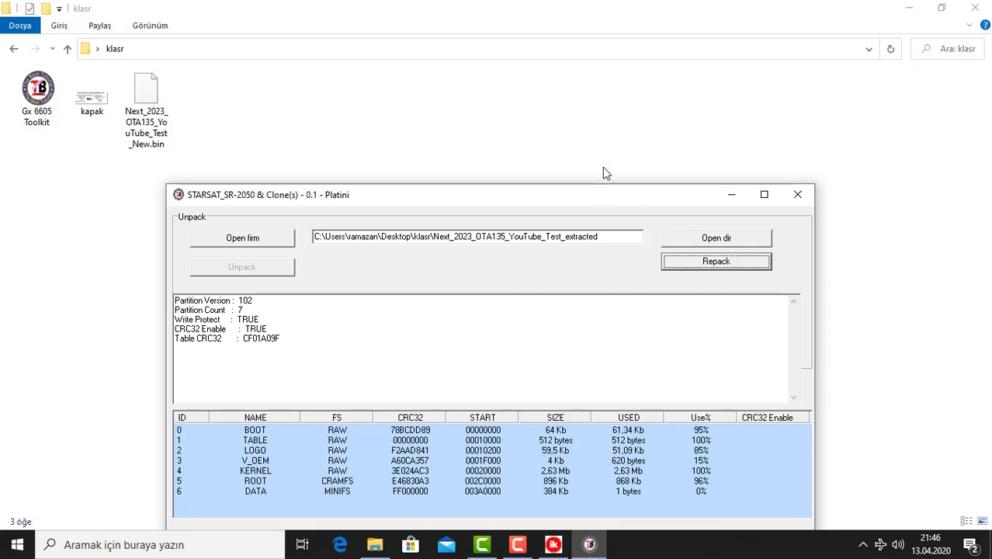
pyautogui.moveTo(603, 194); pyautogui.dragTo(635, 117)
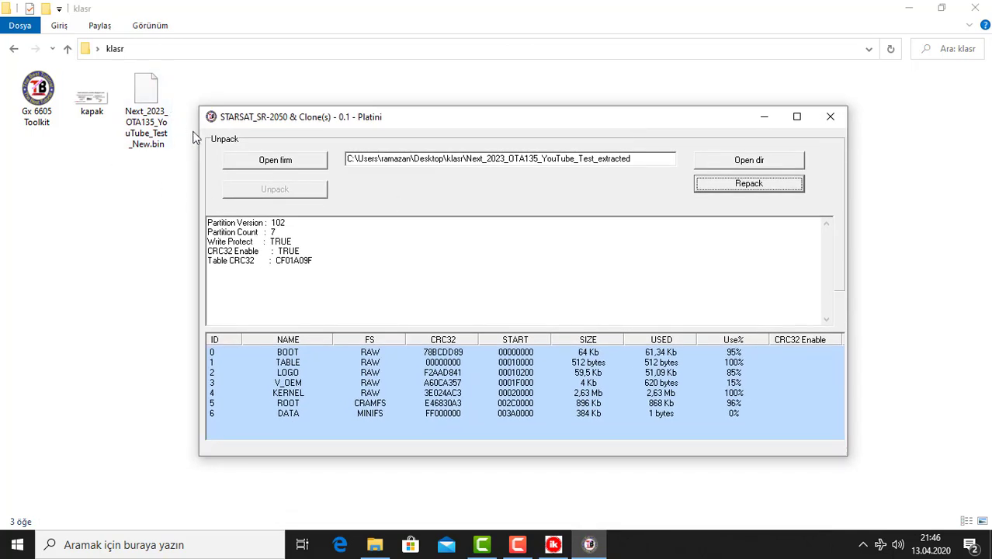
pyautogui.click(302, 167)
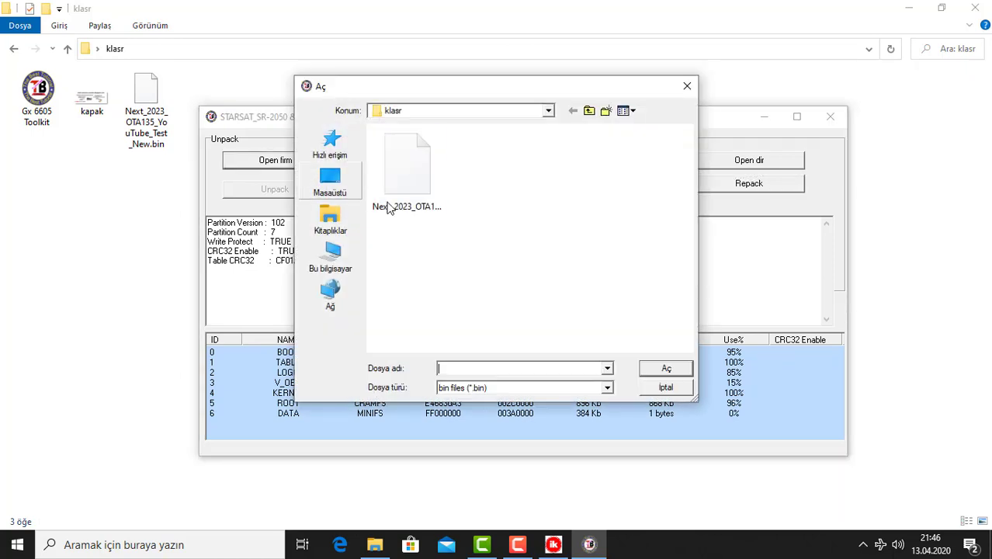
pyautogui.click(407, 178)
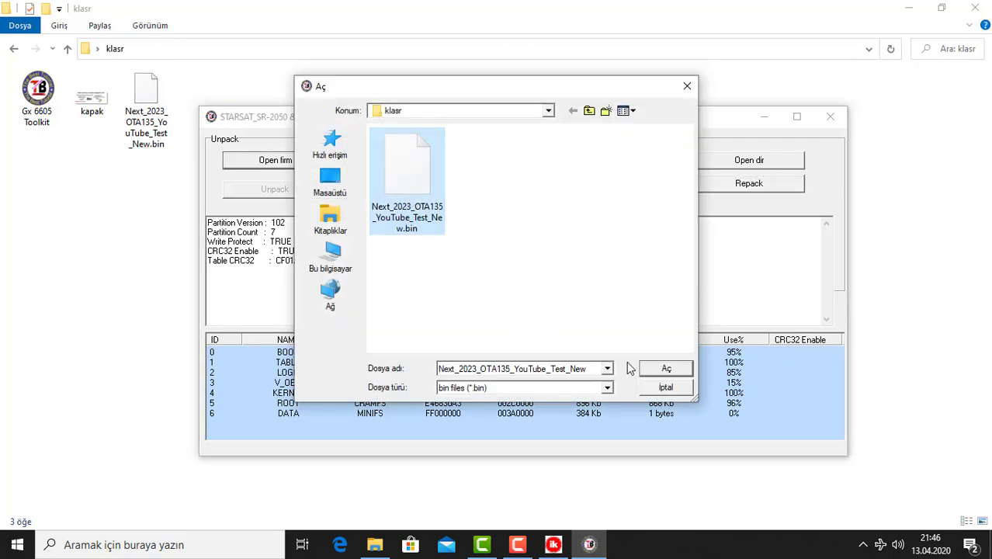
pyautogui.click(653, 369)
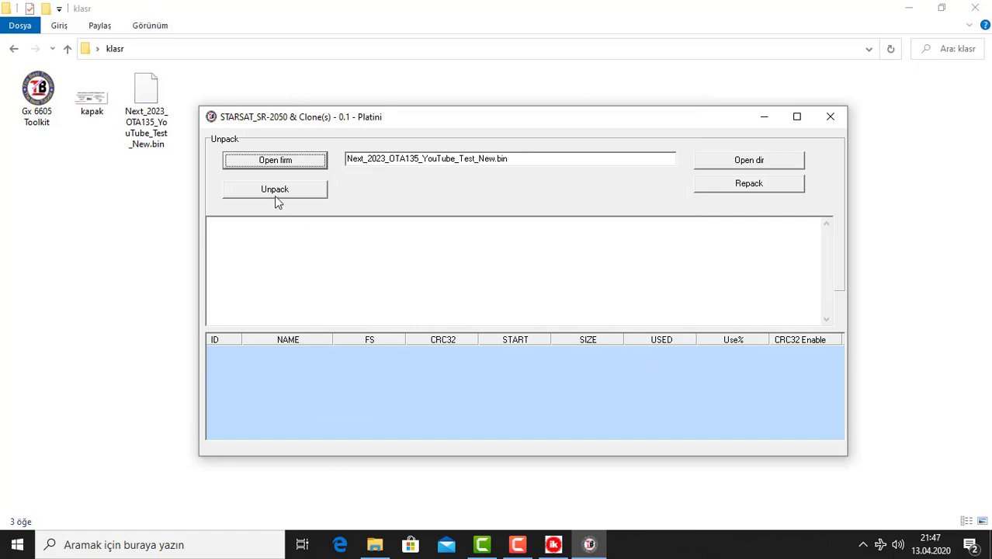
pyautogui.click(277, 194)
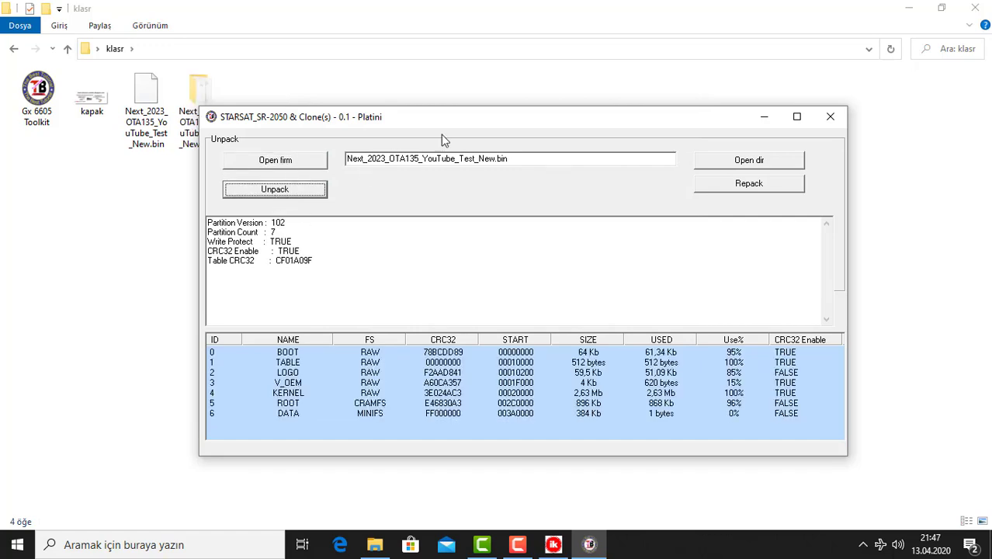
pyautogui.click(827, 116)
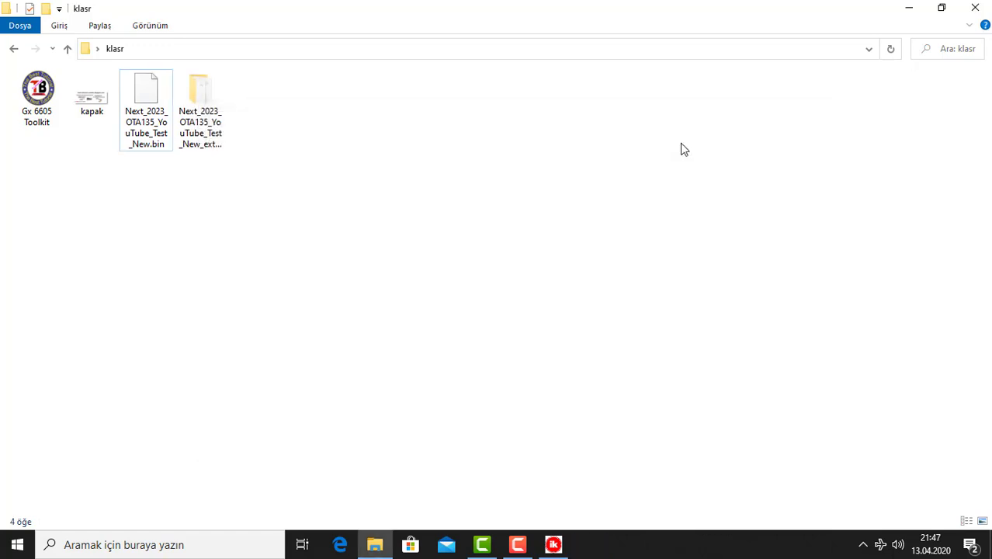
# - Launch New Tuxbox F Tools and browse for an image to open in klasr's Next_2023_OTA135_YouTube_Test_New_extracted folder
pyautogui.click(553, 544)
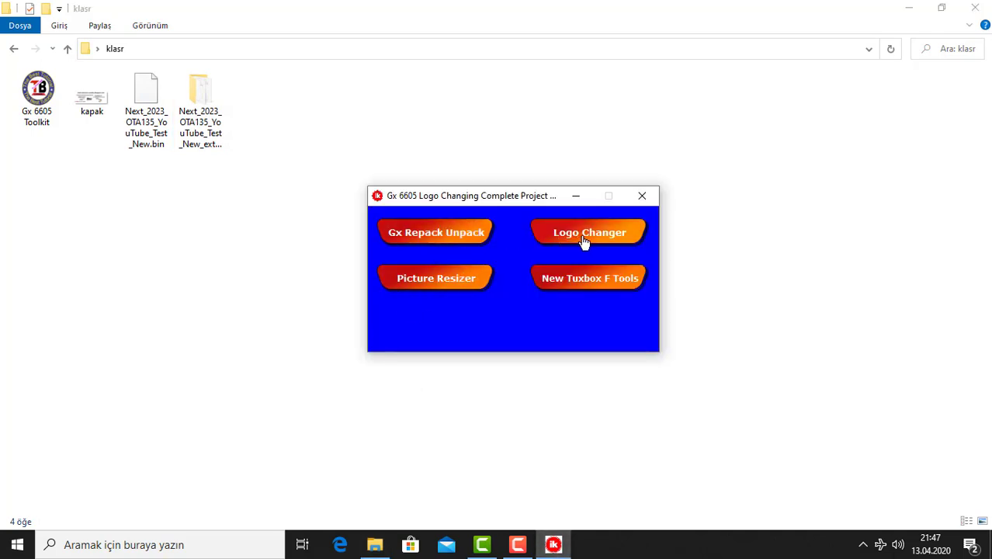
pyautogui.click(573, 285)
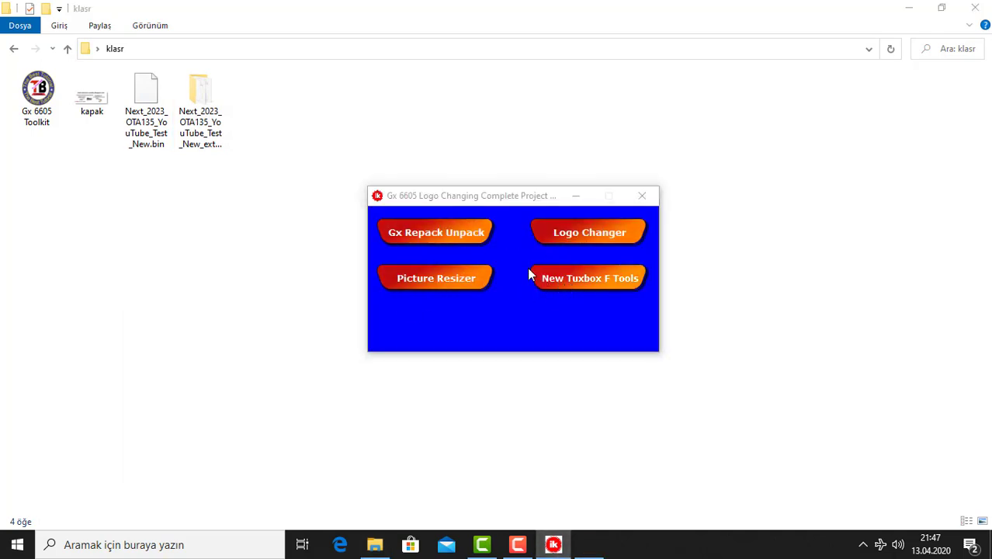
pyautogui.click(151, 161)
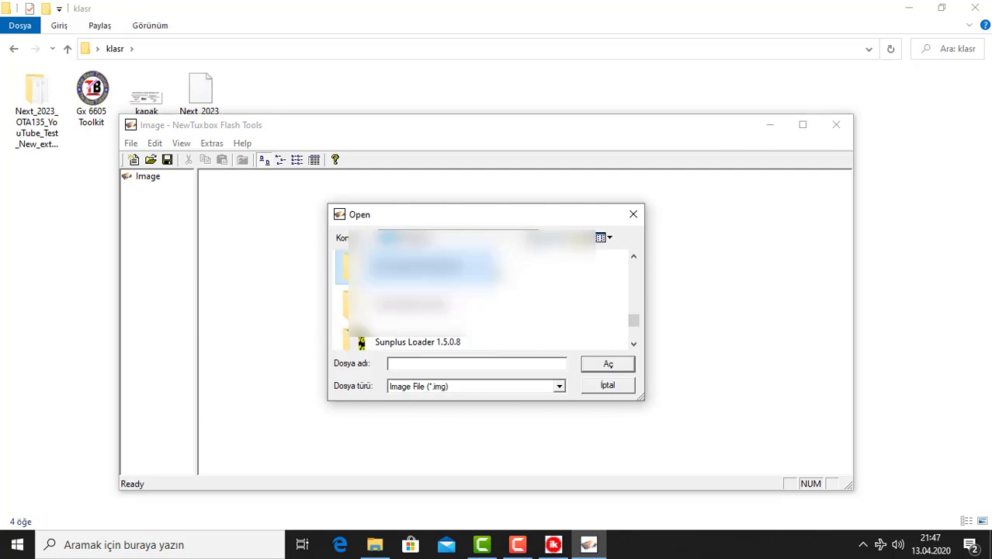
pyautogui.scroll(2, 343, 272)
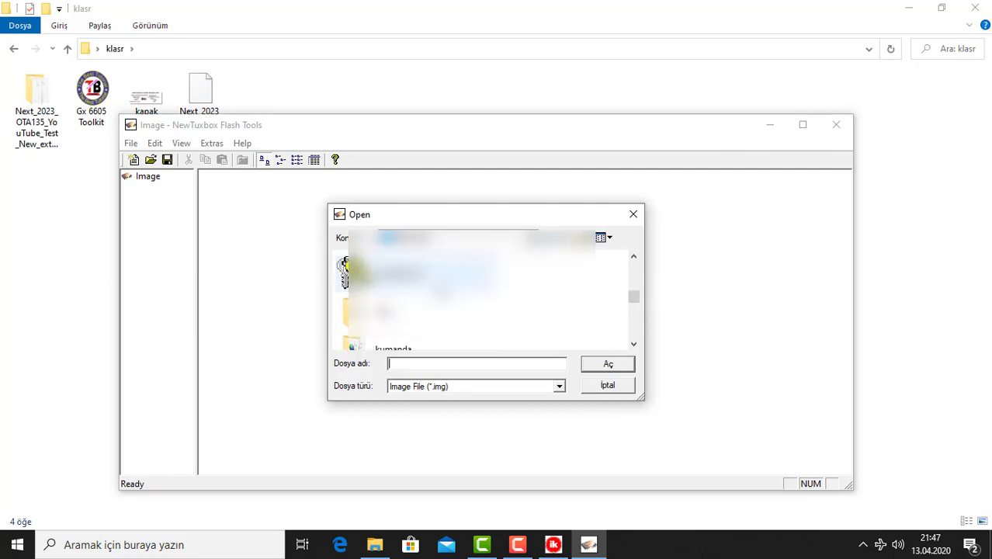
pyautogui.doubleClick(344, 271)
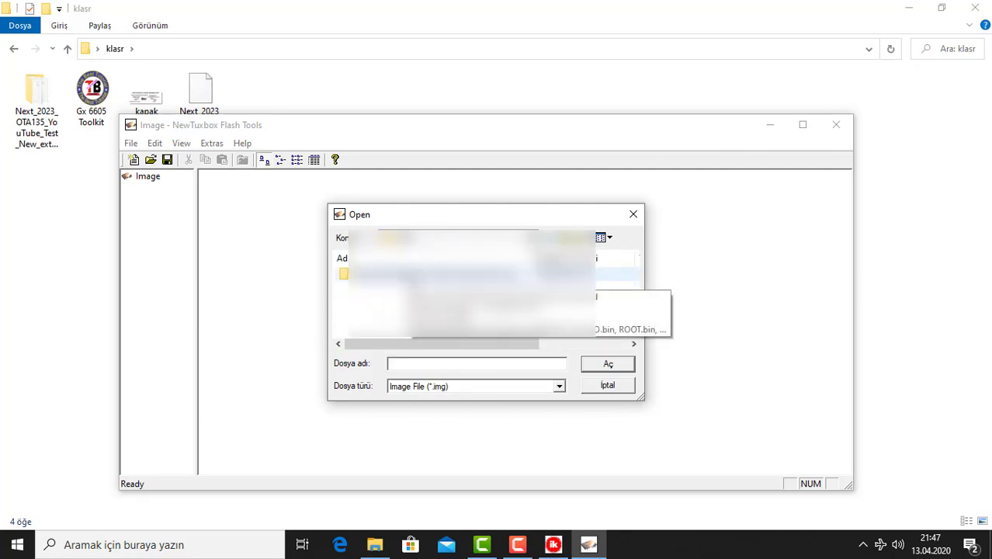
pyautogui.click(413, 276)
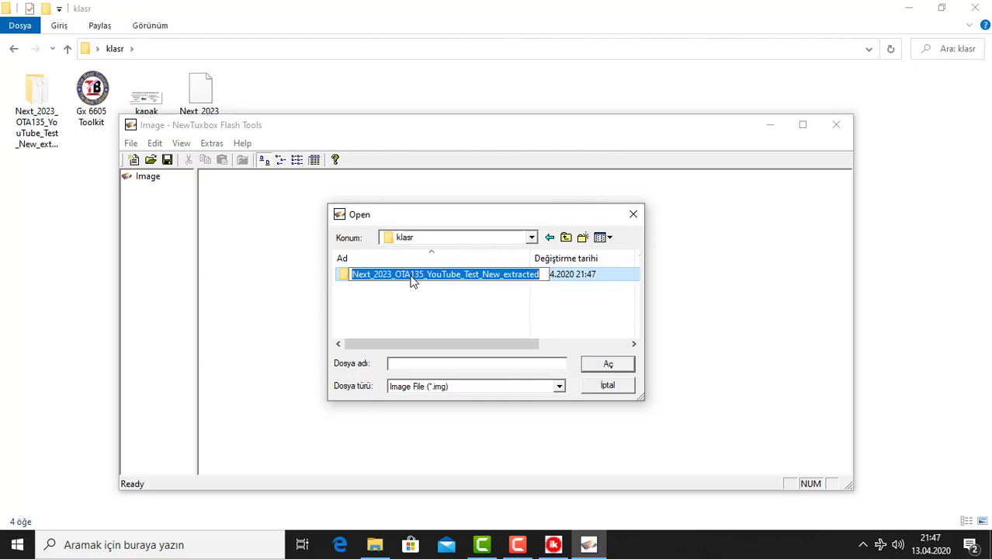
pyautogui.click(387, 288)
pyautogui.doubleClick(354, 275)
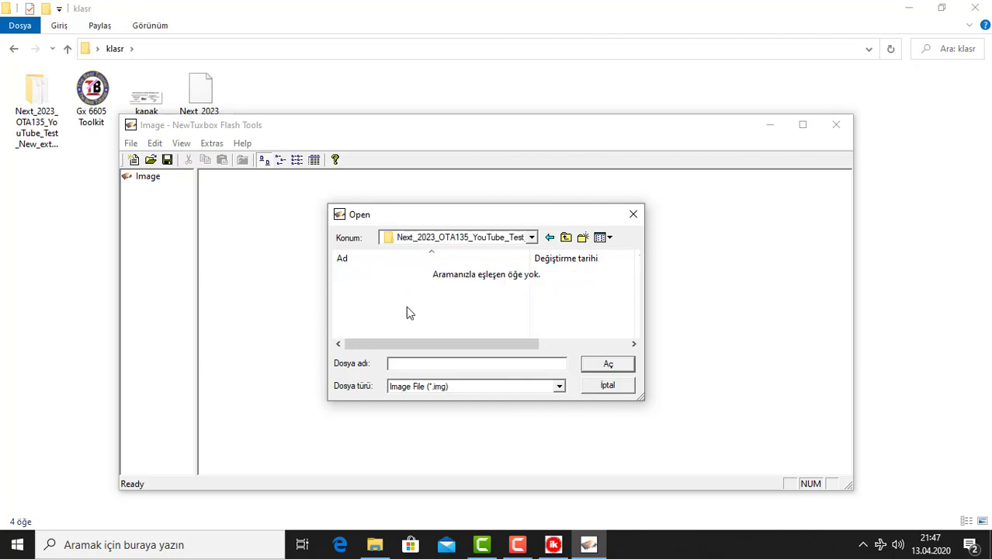
# - List all file types and open ROOT.bin in NewTuxbox Flash Tools
pyautogui.click(532, 389)
pyautogui.click(488, 407)
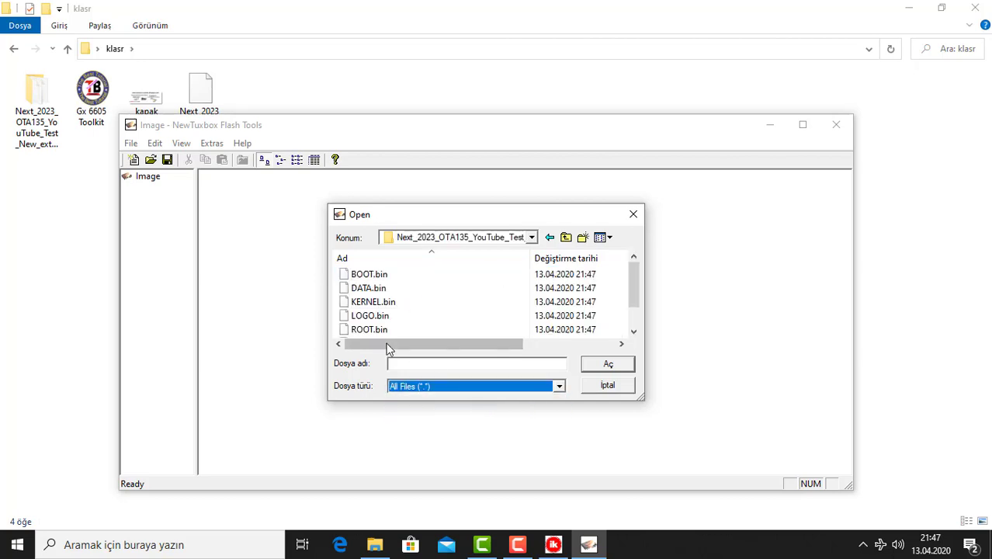
pyautogui.click(372, 329)
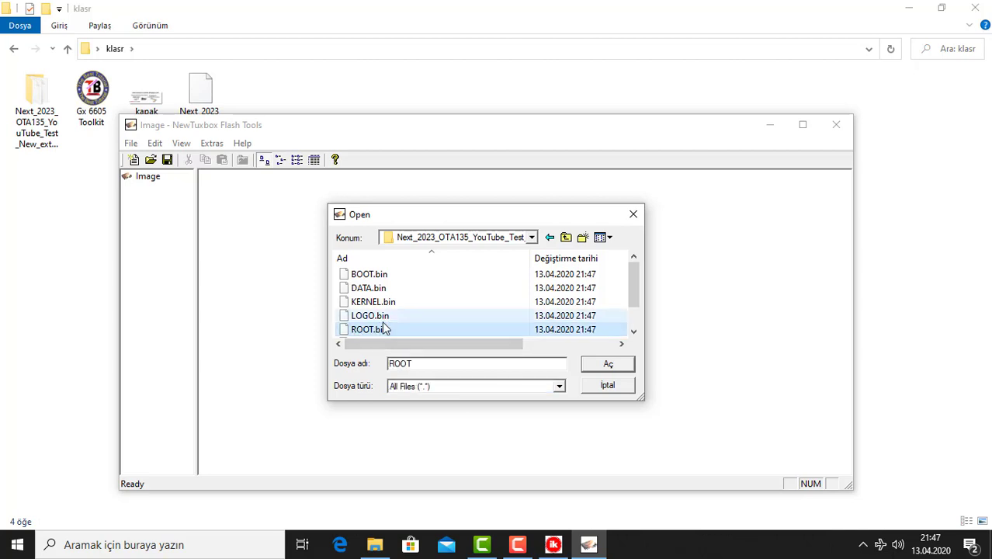
pyautogui.click(596, 364)
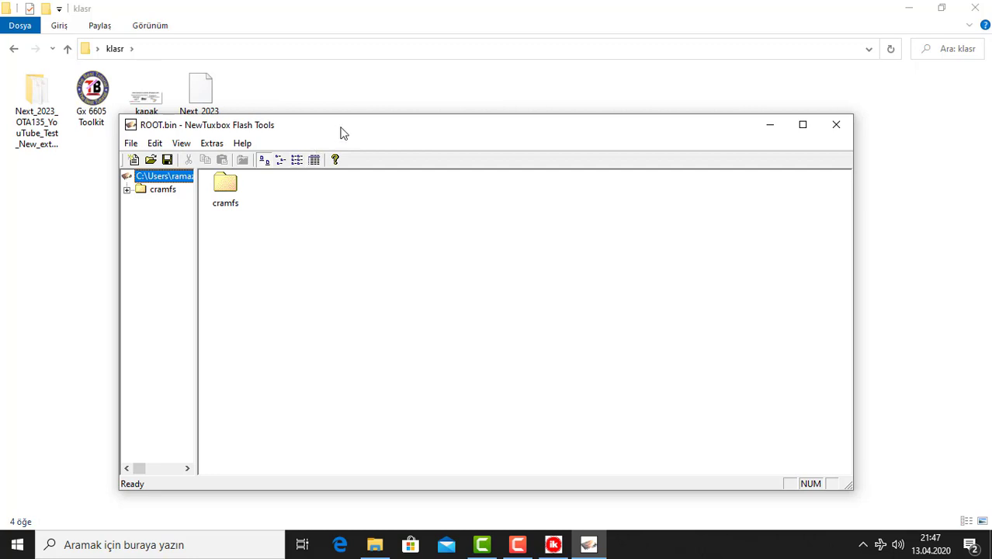
# - Extract the dvb folder from the cramfs folder of ROOT.bin into the klasr folder
pyautogui.moveTo(341, 133); pyautogui.dragTo(347, 173)
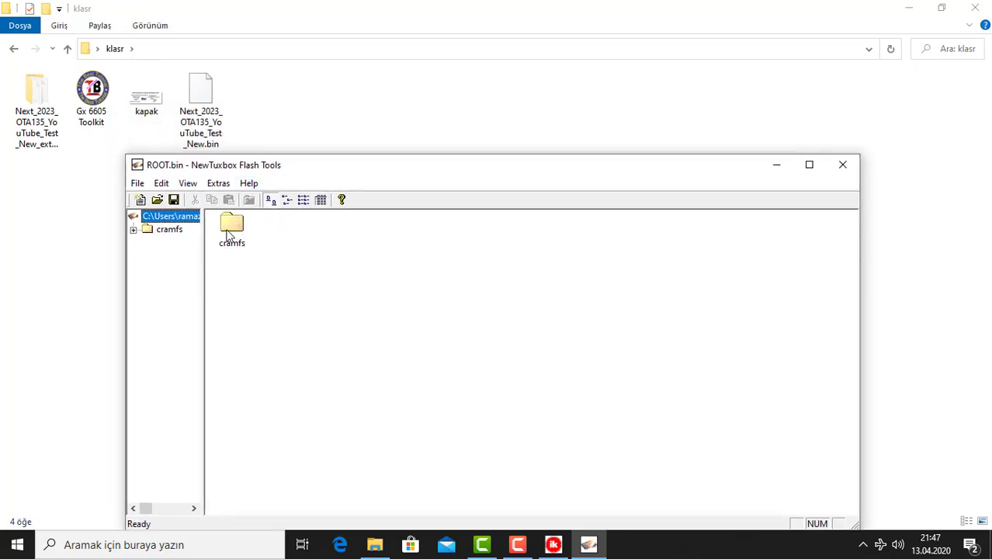
pyautogui.click(229, 237)
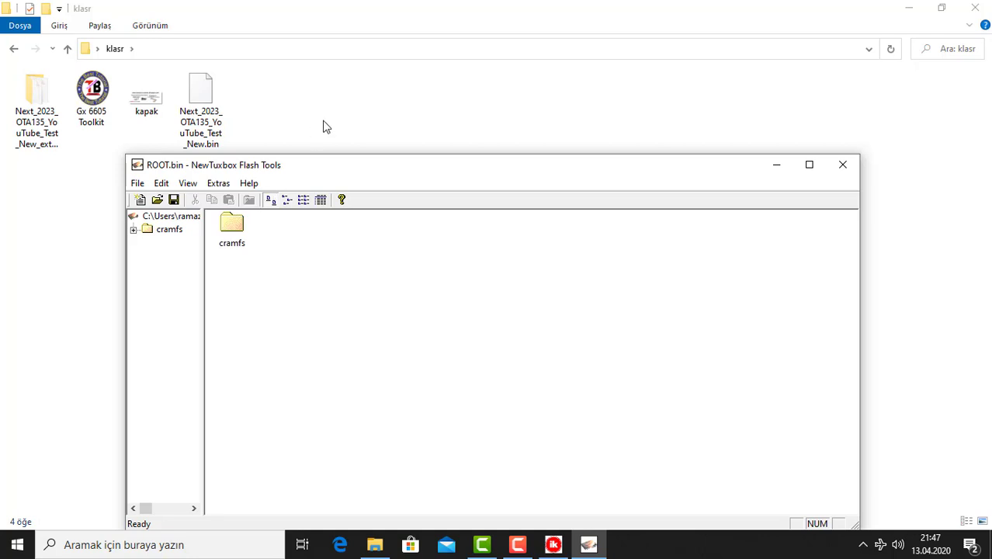
pyautogui.doubleClick(240, 244)
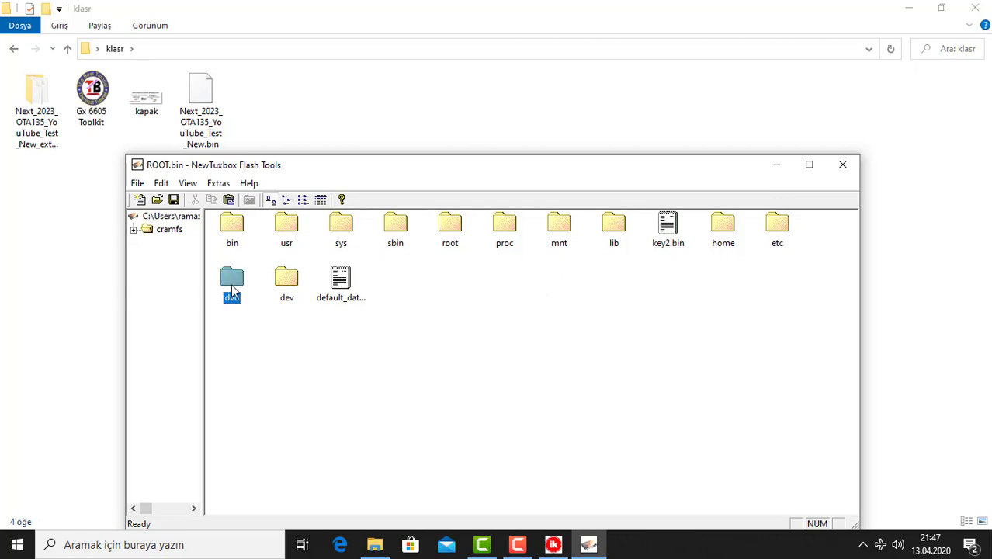
pyautogui.moveTo(301, 143); pyautogui.dragTo(311, 125)
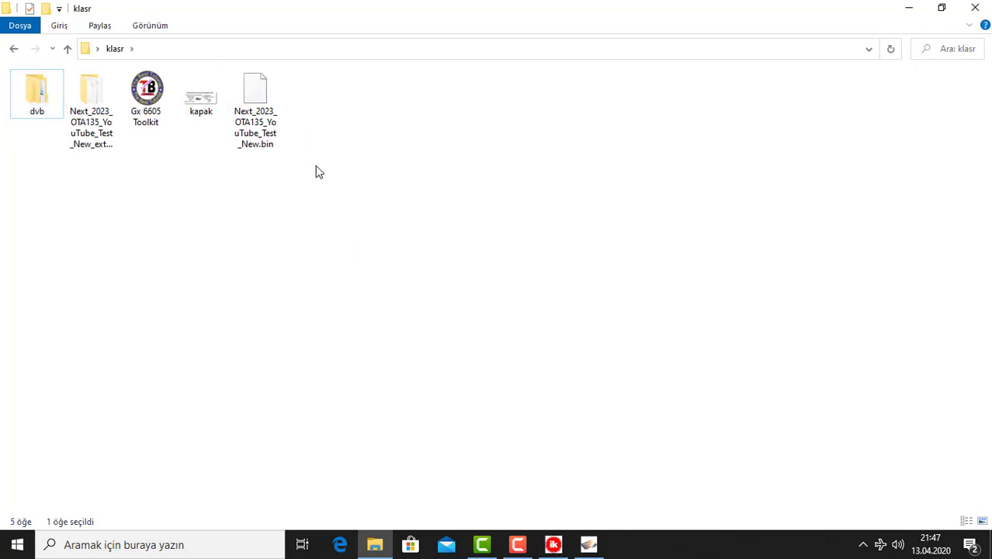
# - Browse the extracted dvb folder through theme and image to view the pictures in channeledit
pyautogui.click(317, 171)
pyautogui.doubleClick(35, 109)
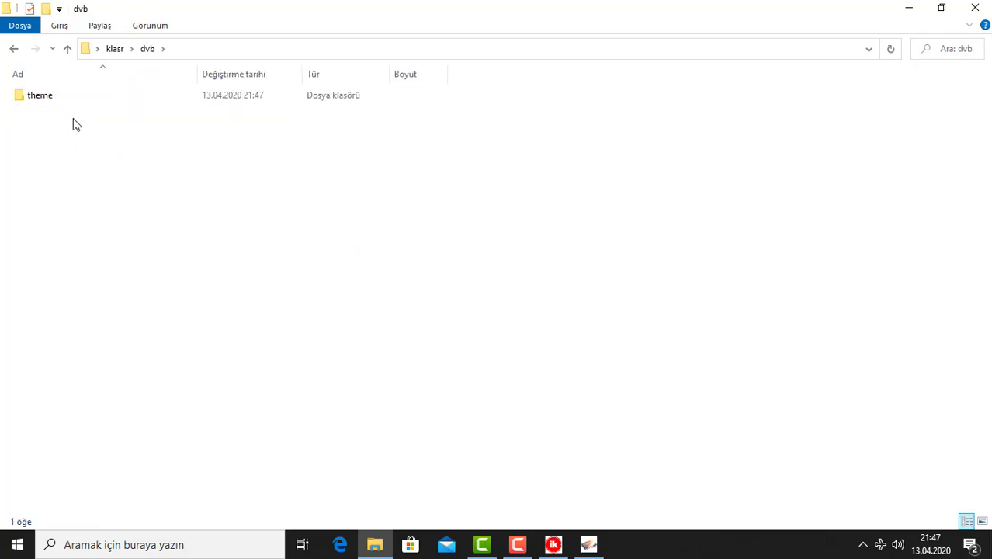
pyautogui.doubleClick(41, 99)
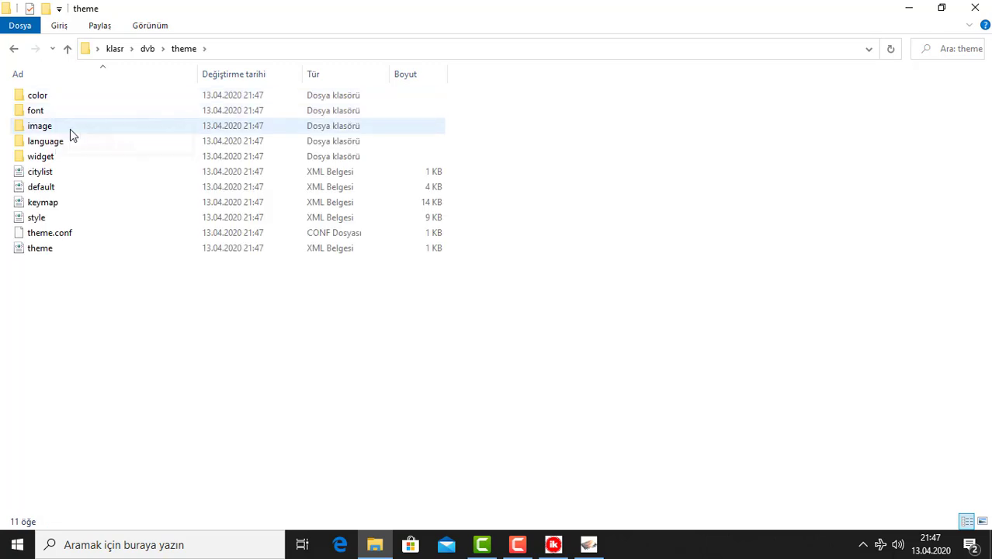
pyautogui.doubleClick(70, 129)
pyautogui.click(86, 127)
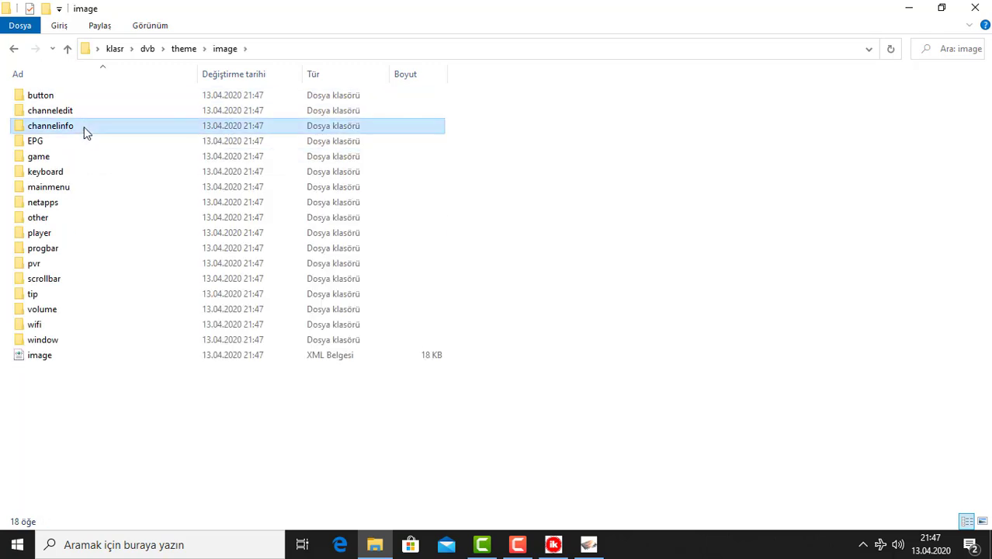
pyautogui.doubleClick(78, 114)
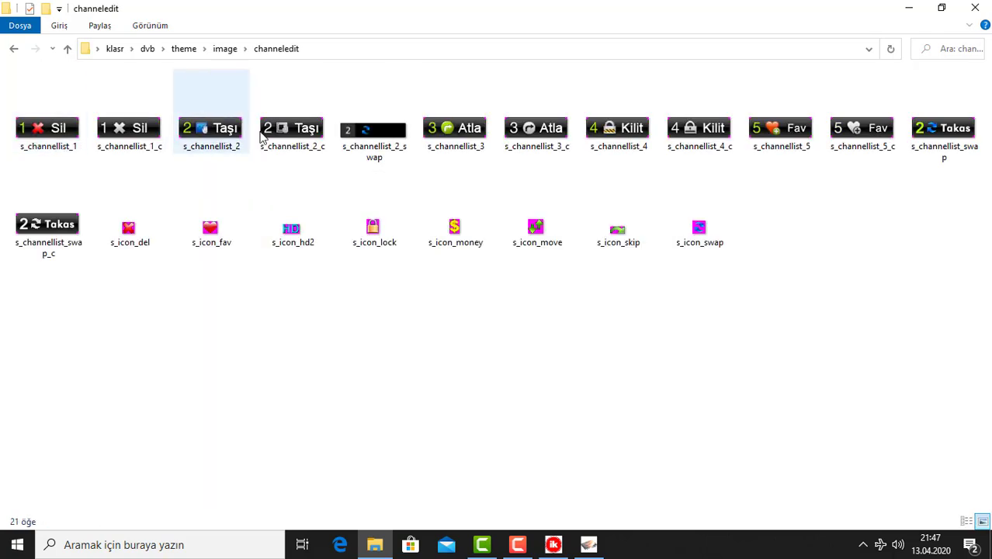
# - Return to the image folder and display its contents as medium icons
pyautogui.click(68, 50)
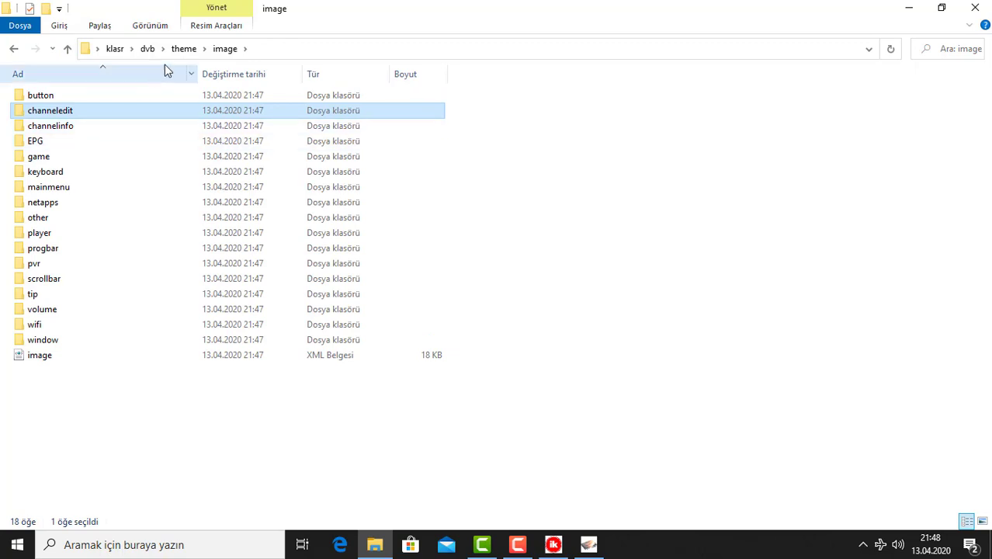
pyautogui.click(165, 29)
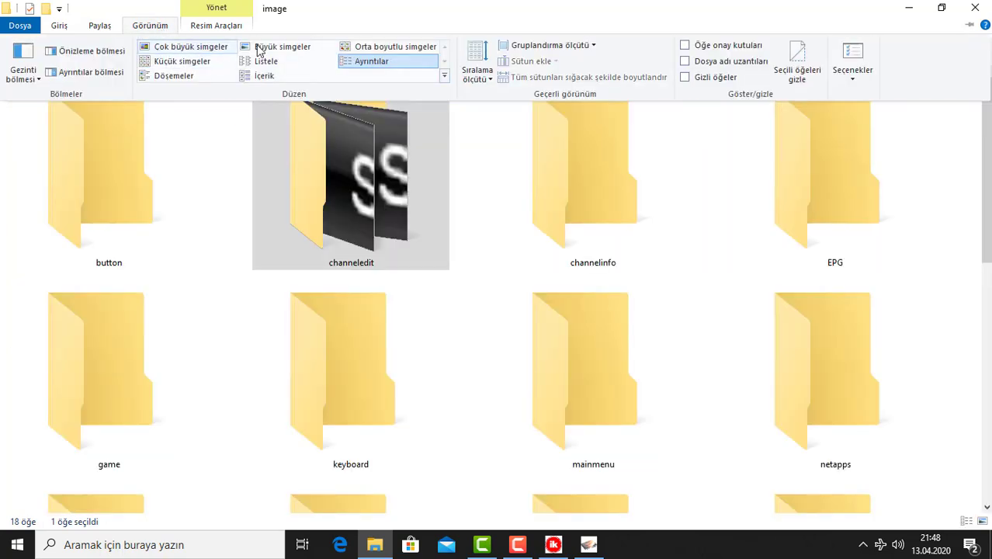
pyautogui.click(351, 46)
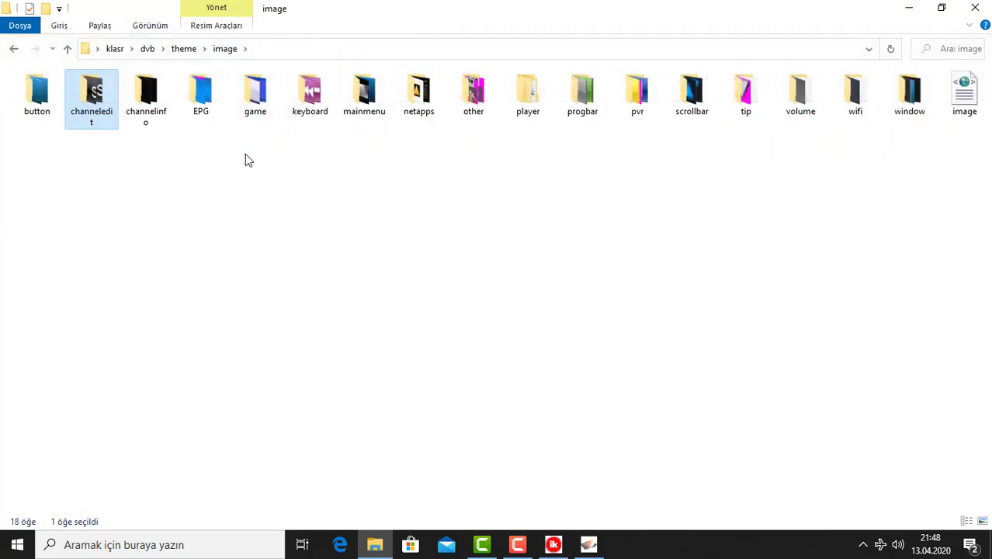
pyautogui.click(195, 210)
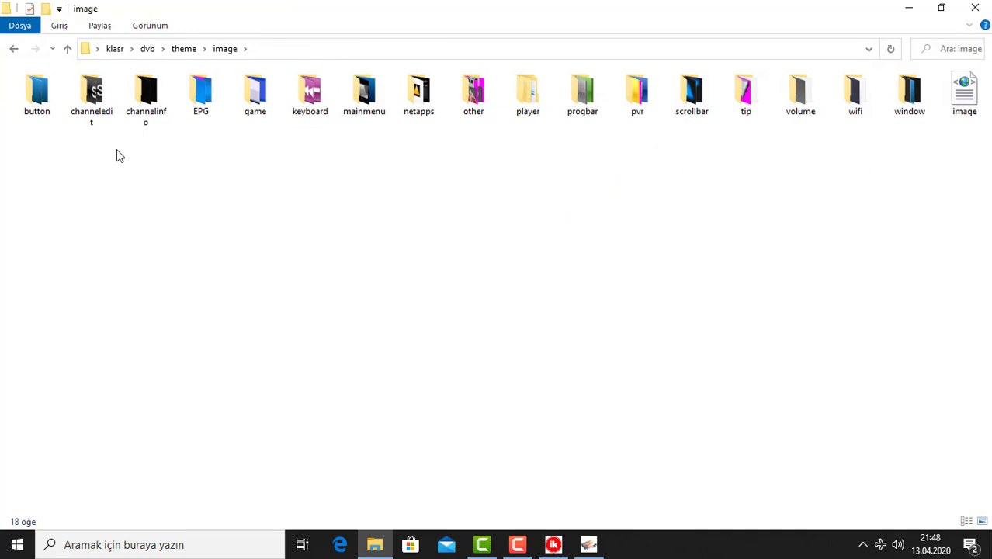
# - Open the keymap XML file from the theme folder for editing, review its remote key definitions and close it
pyautogui.click(68, 50)
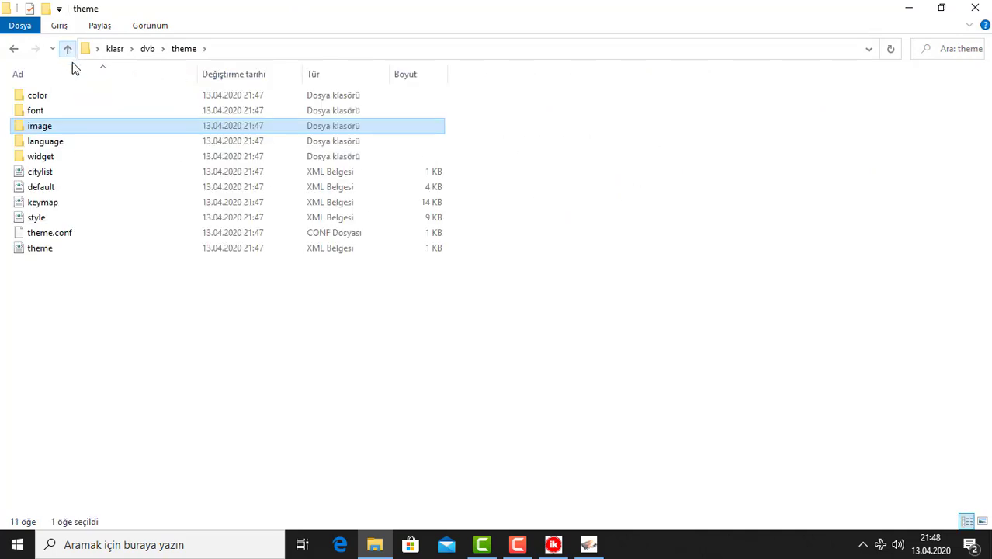
pyautogui.click(39, 203)
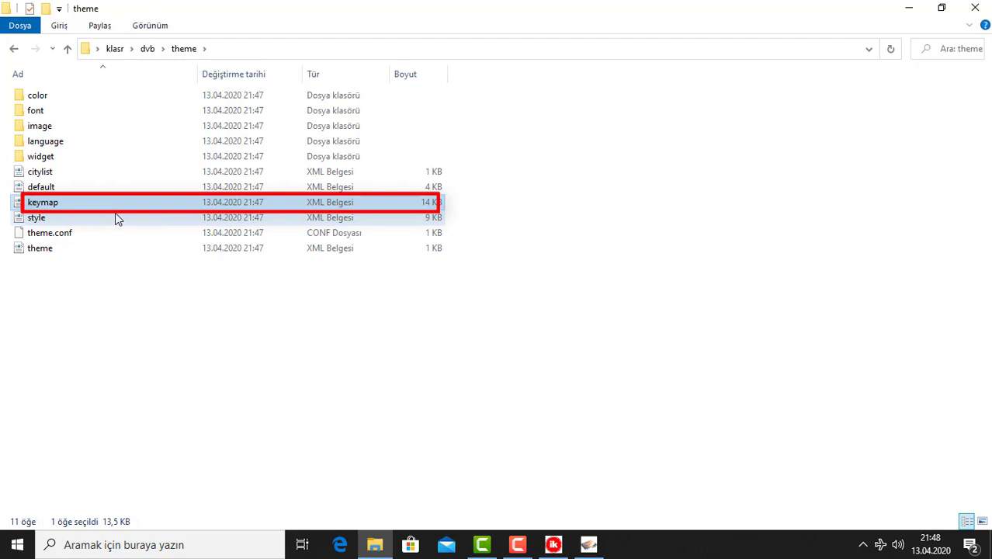
pyautogui.rightClick(43, 204)
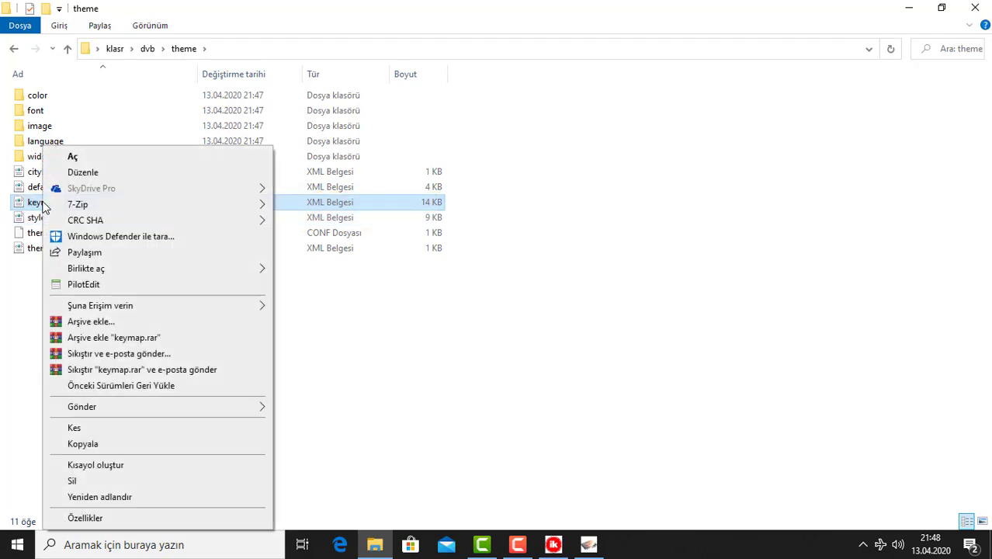
pyautogui.click(101, 171)
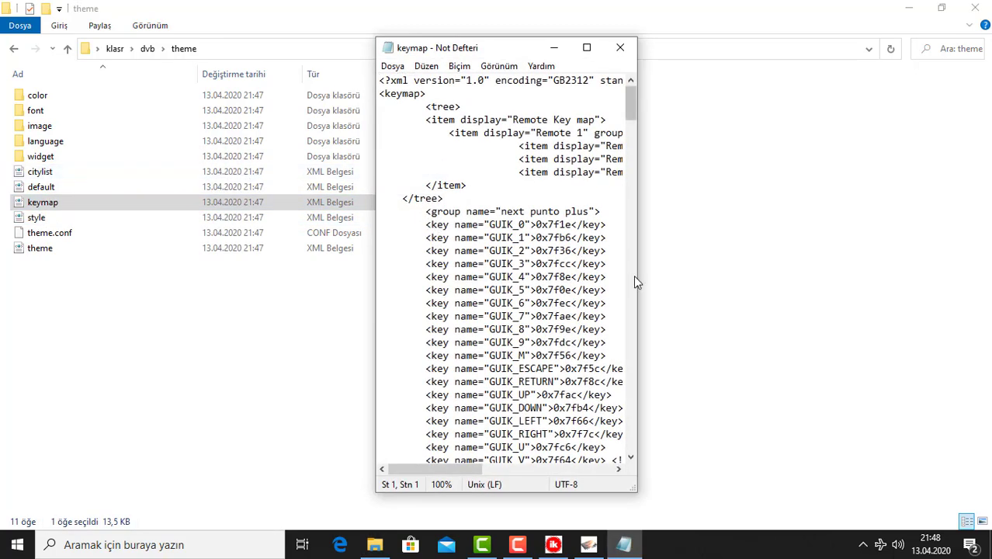
pyautogui.moveTo(638, 275); pyautogui.dragTo(870, 275)
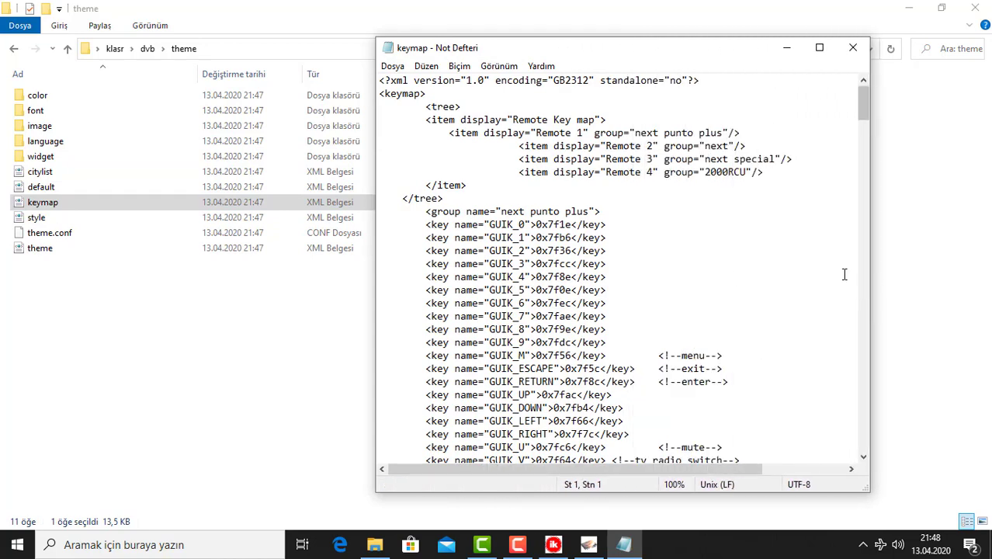
pyautogui.scroll(-2, 765, 257)
pyautogui.scroll(2, 757, 262)
pyautogui.click(853, 47)
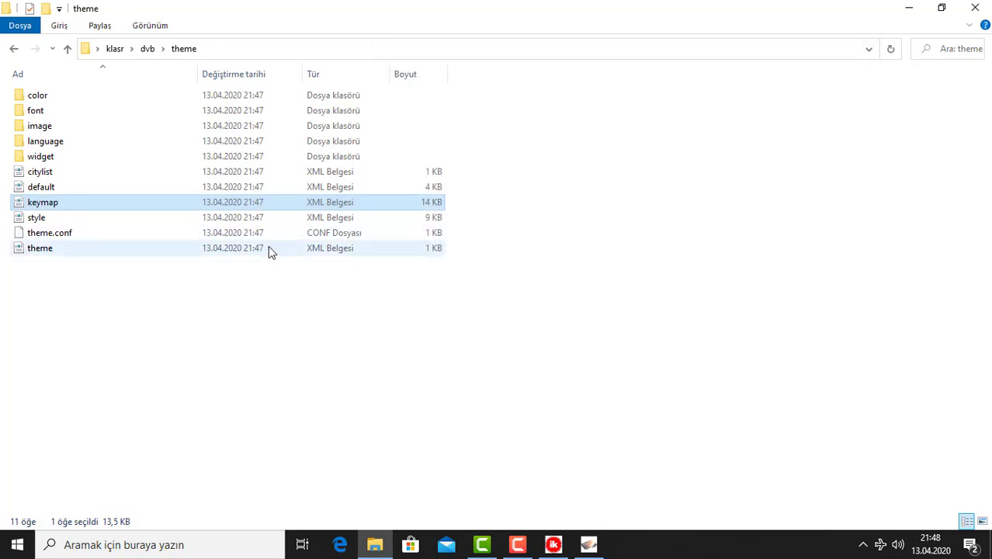
# - Go back to the klasr folder, then switch to NewTuxbox Flash Tools and open the theme folder inside dvb of ROOT.bin
pyautogui.hotkey('alt', 'Up')
pyautogui.hotkey('alt', 'Up')
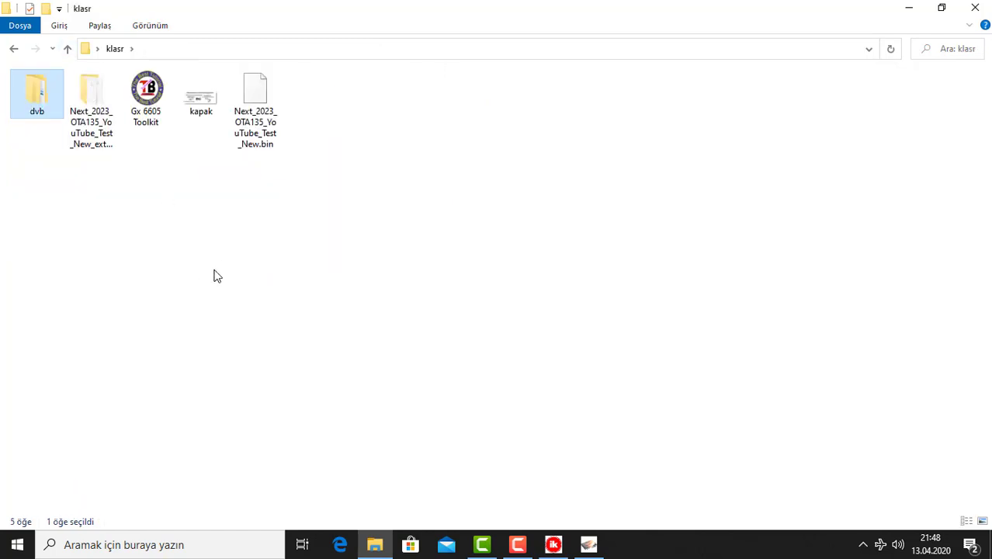
pyautogui.click(215, 254)
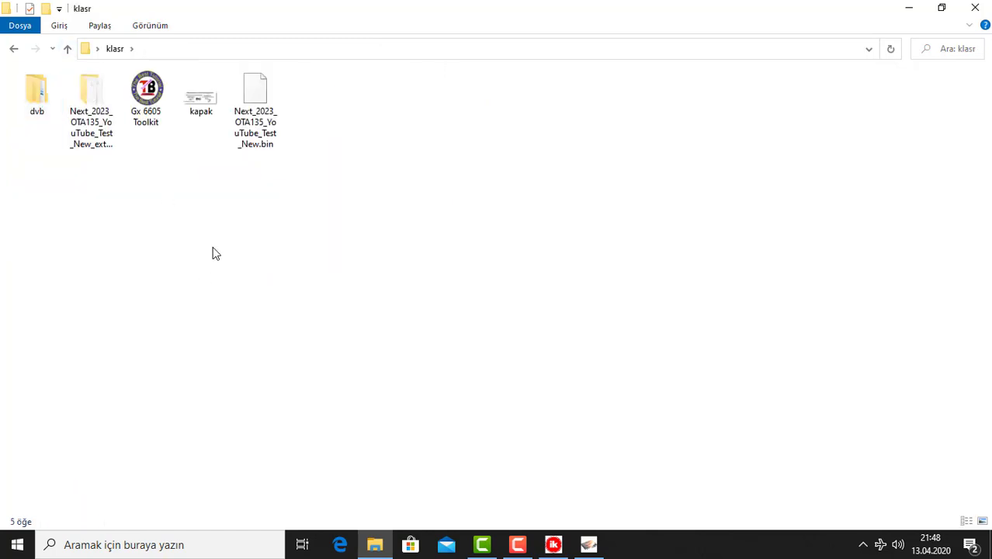
pyautogui.click(579, 551)
pyautogui.moveTo(347, 167); pyautogui.dragTo(417, 161)
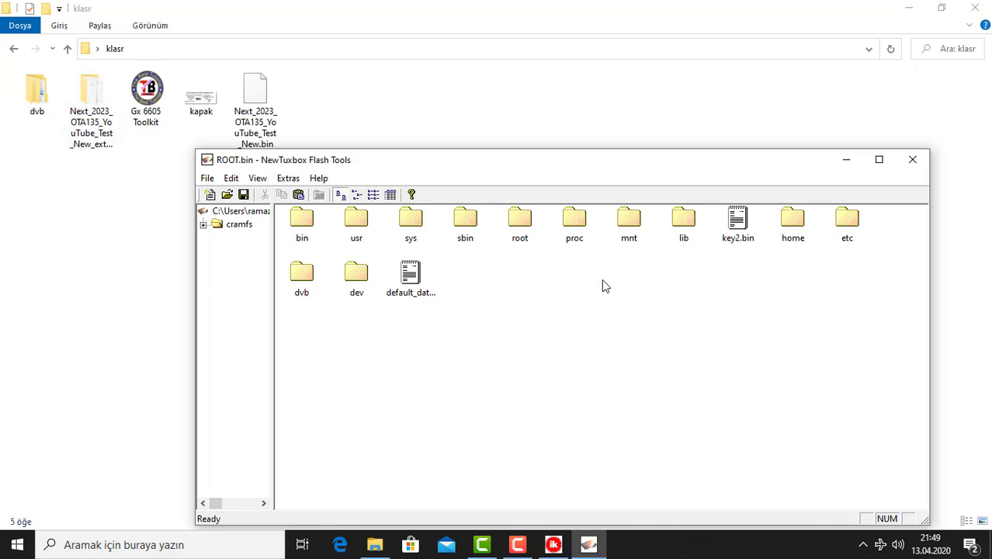
pyautogui.doubleClick(297, 281)
pyautogui.doubleClick(306, 242)
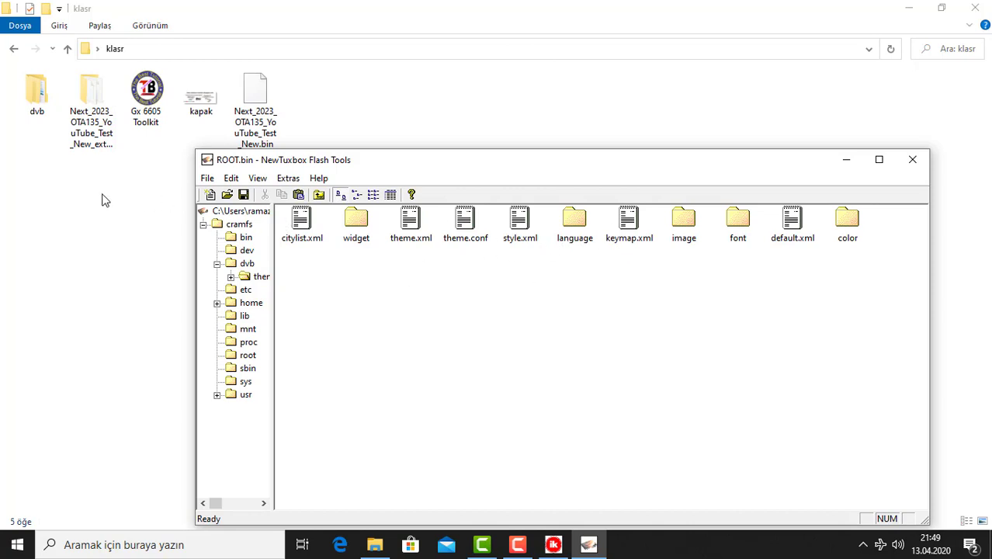
# - Replace keymap.xml in ROOT.bin's theme folder with the keymap file from klasr's dvb\theme folder and save ROOT.bin
pyautogui.doubleClick(35, 111)
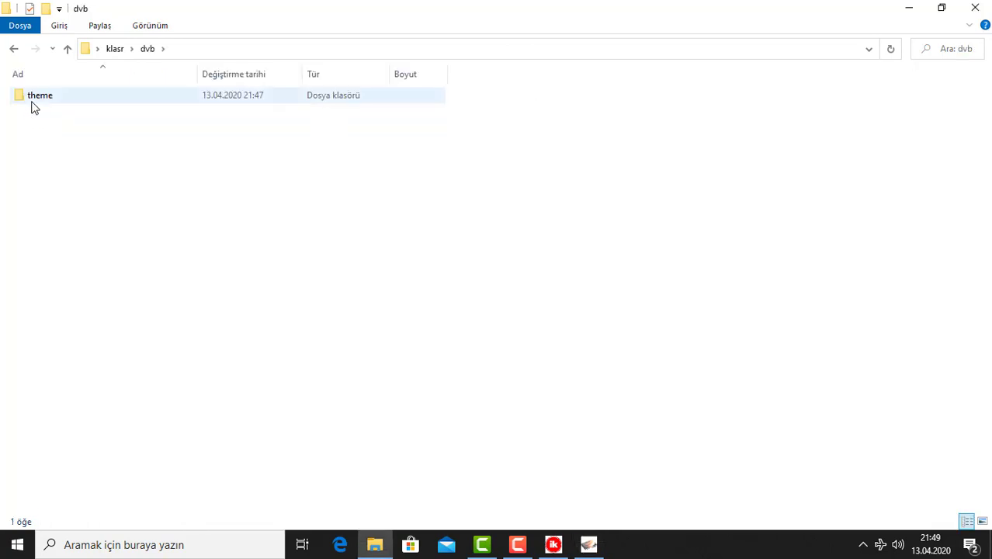
pyautogui.doubleClick(33, 99)
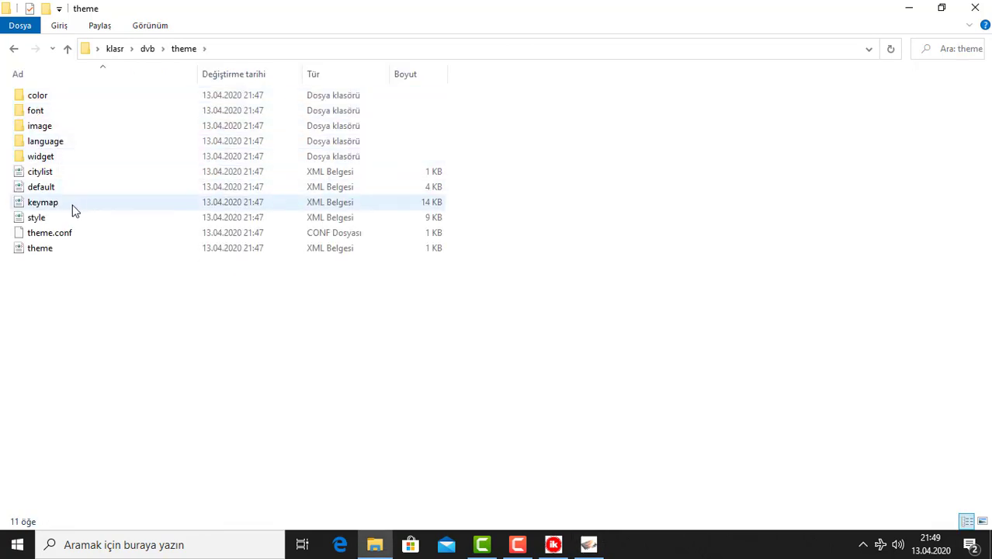
pyautogui.click(588, 544)
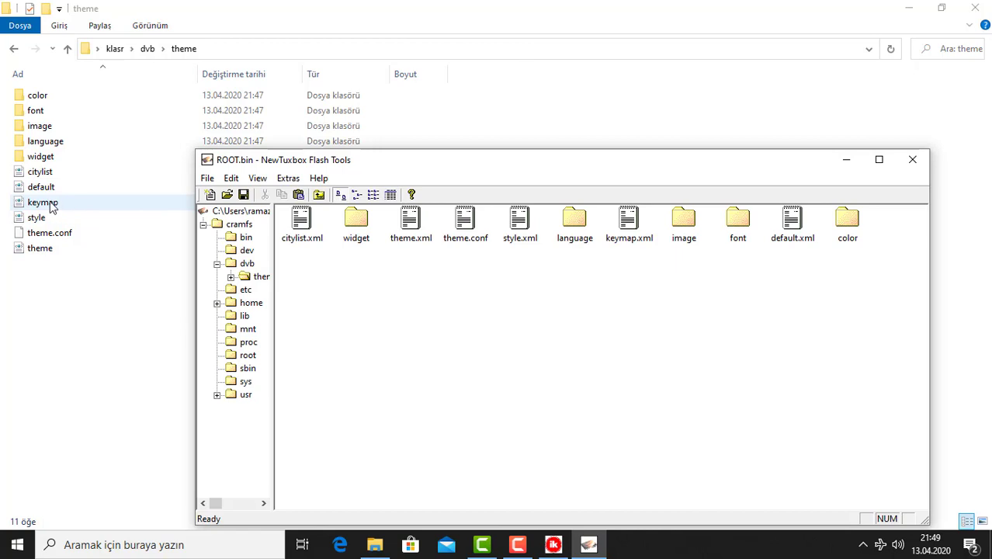
pyautogui.moveTo(55, 204); pyautogui.dragTo(461, 353)
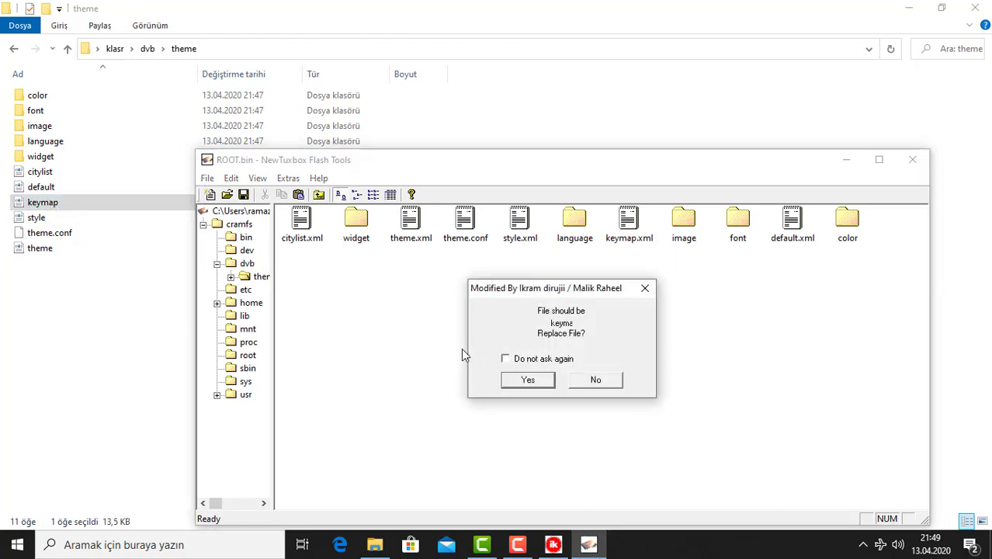
pyautogui.click(536, 382)
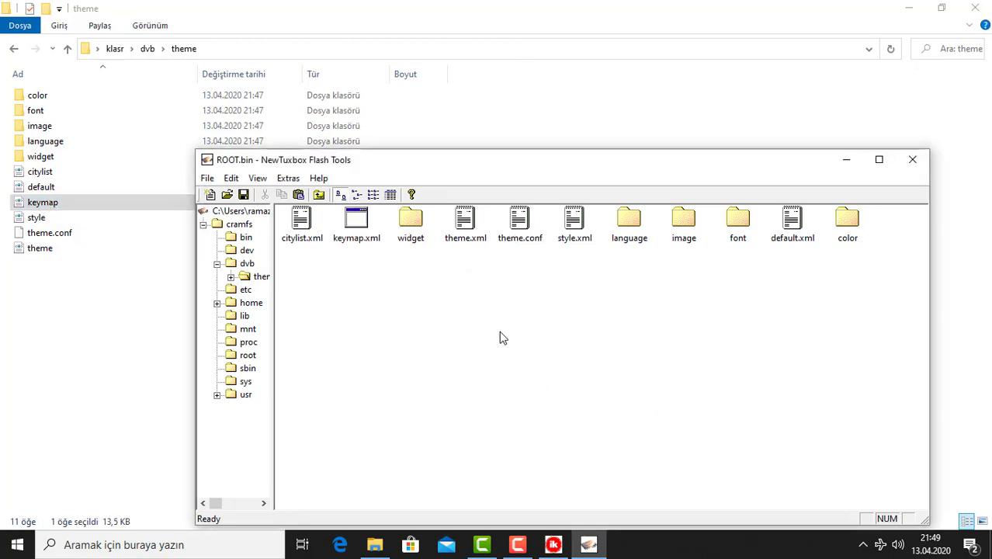
pyautogui.click(243, 196)
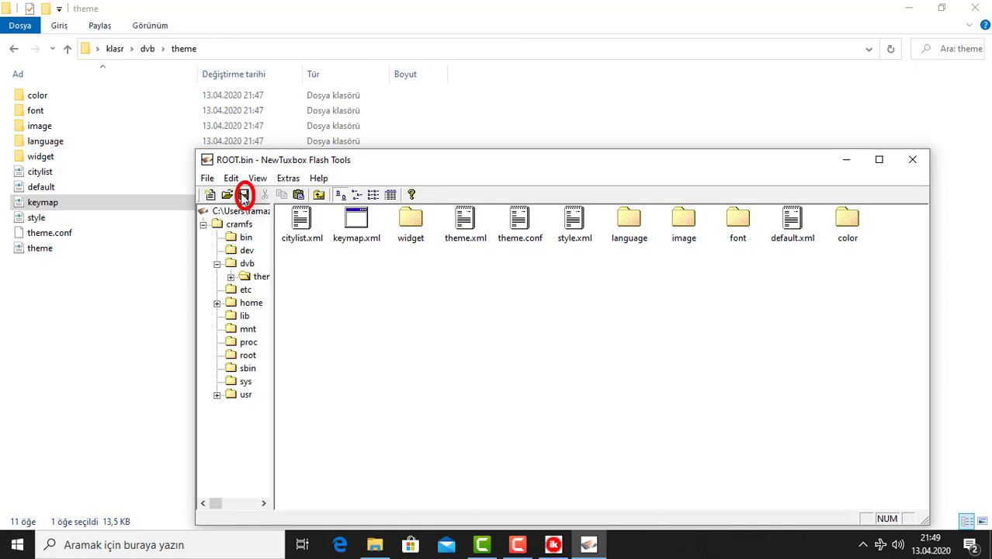